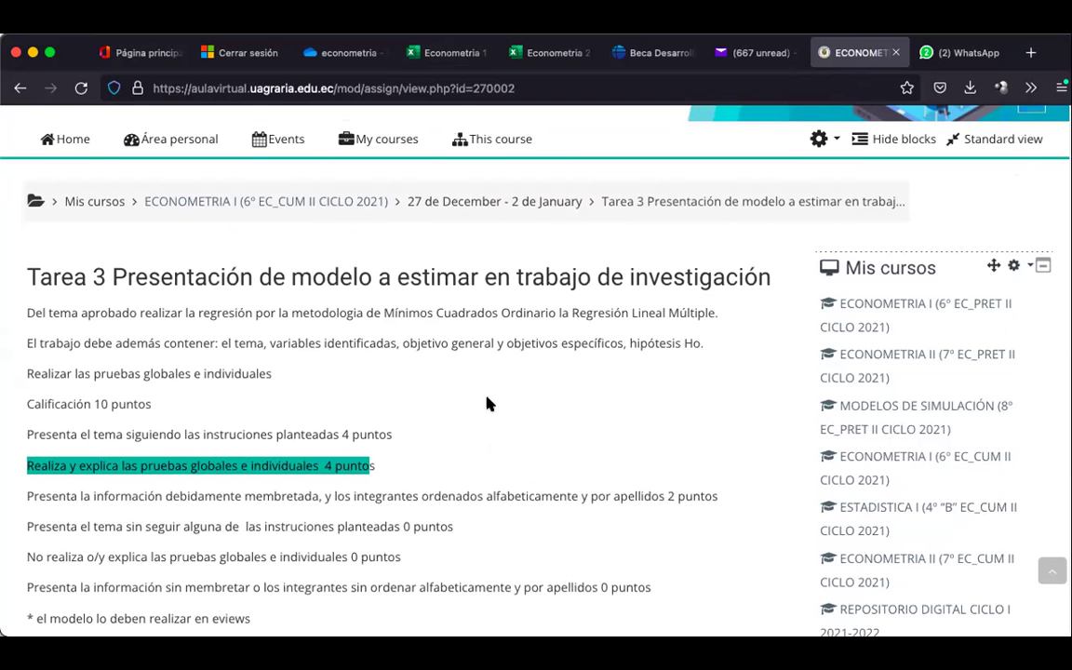
Review the Tarea 3 assignment's instructions, scoring criteria and grading summary
scroll(381, 428, "down", 3)
scroll(381, 428, "up", 1)
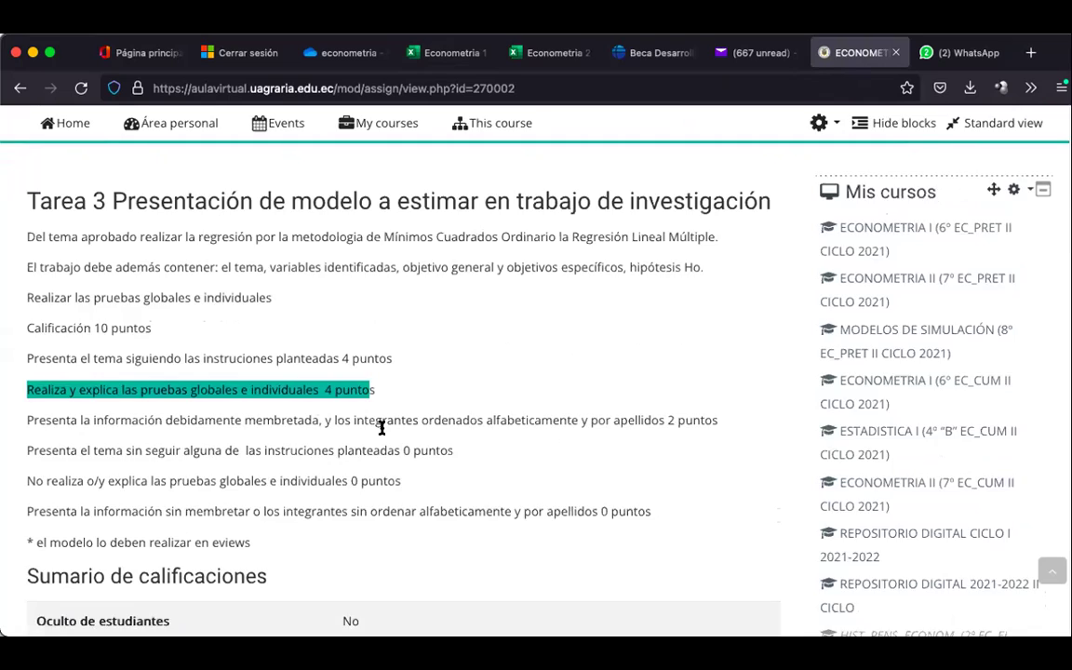
scroll(381, 428, "up", 3)
scroll(382, 428, "down", 8)
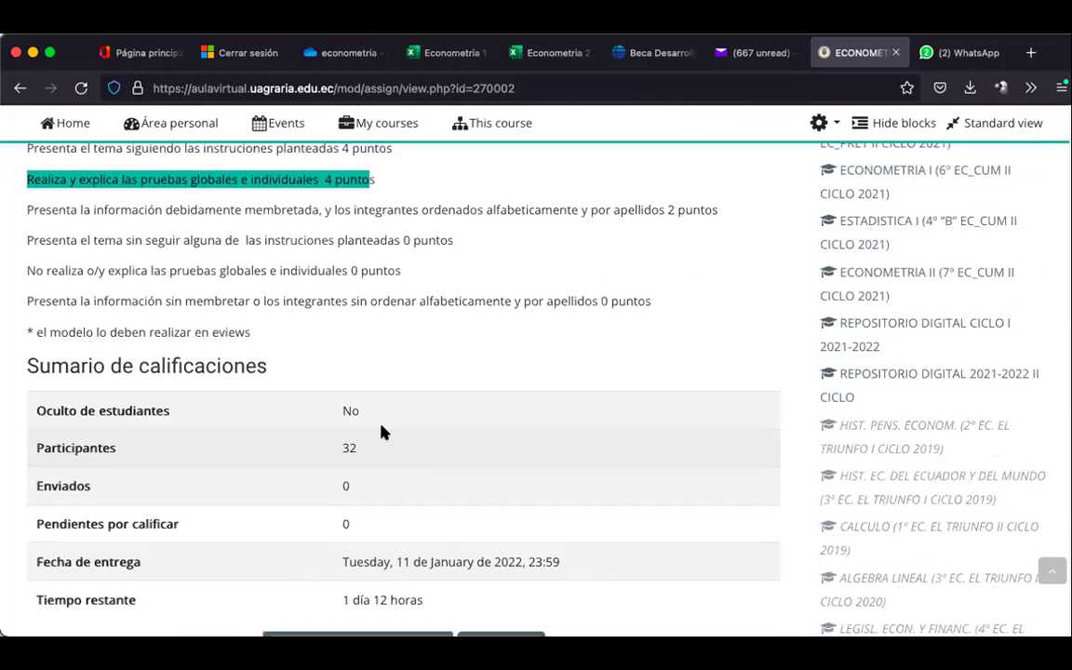
scroll(381, 431, "down", 6)
scroll(381, 431, "up", 15)
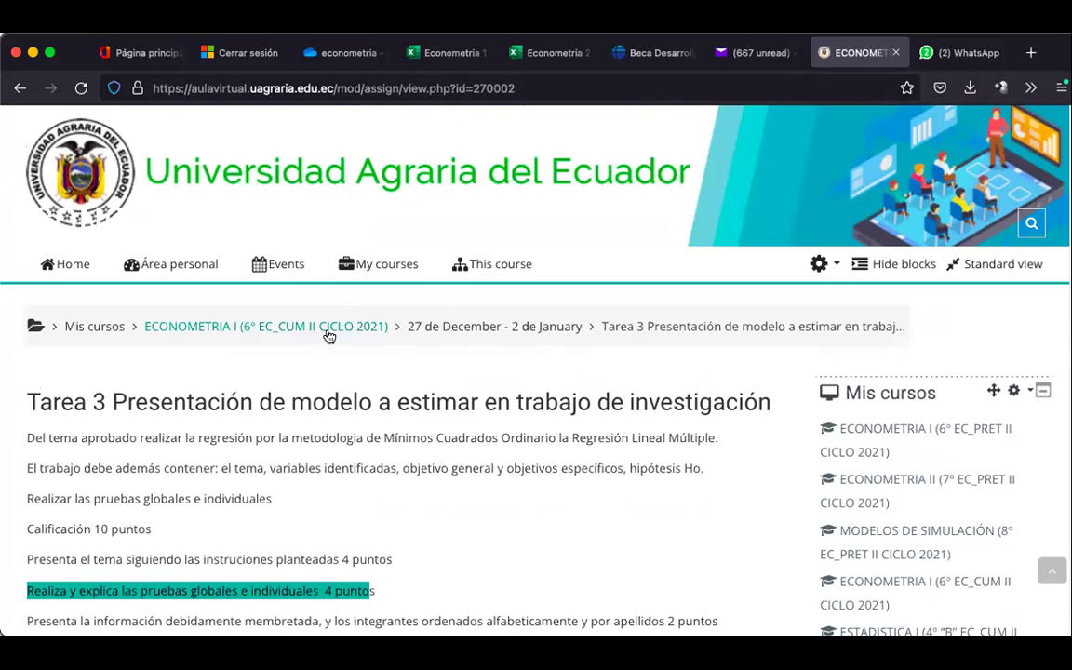
Open the ECONOMETRIA I (6º EC_CUM II CICLO 2021) course page and look through its weekly sections up to mid-January
left_click(331, 333)
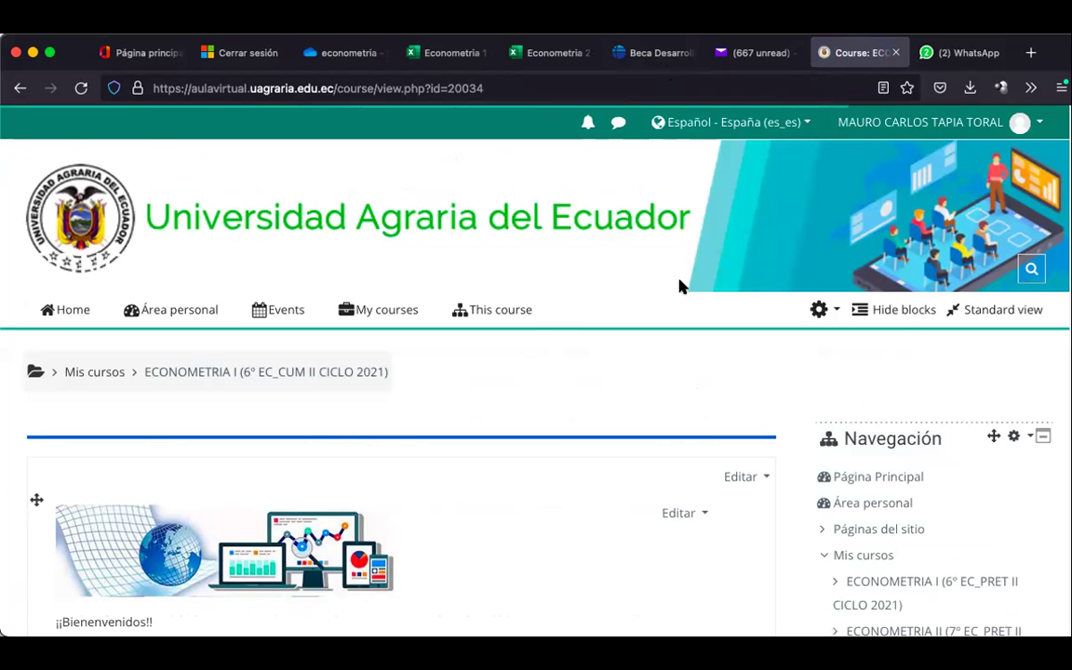
scroll(550, 354, "down", 20)
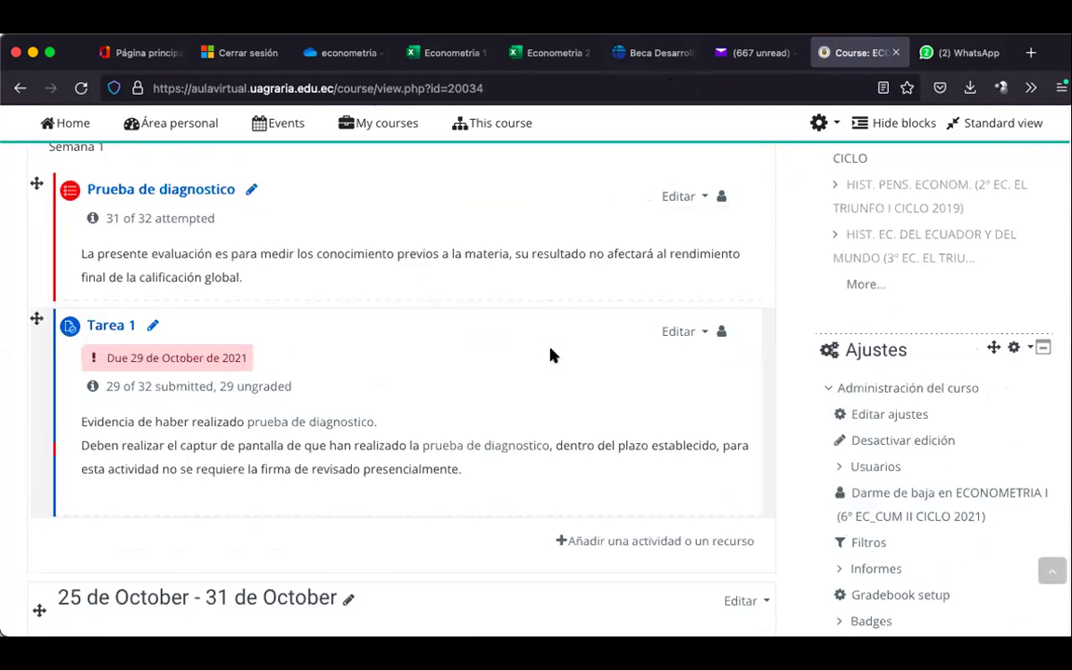
scroll(550, 354, "down", 20)
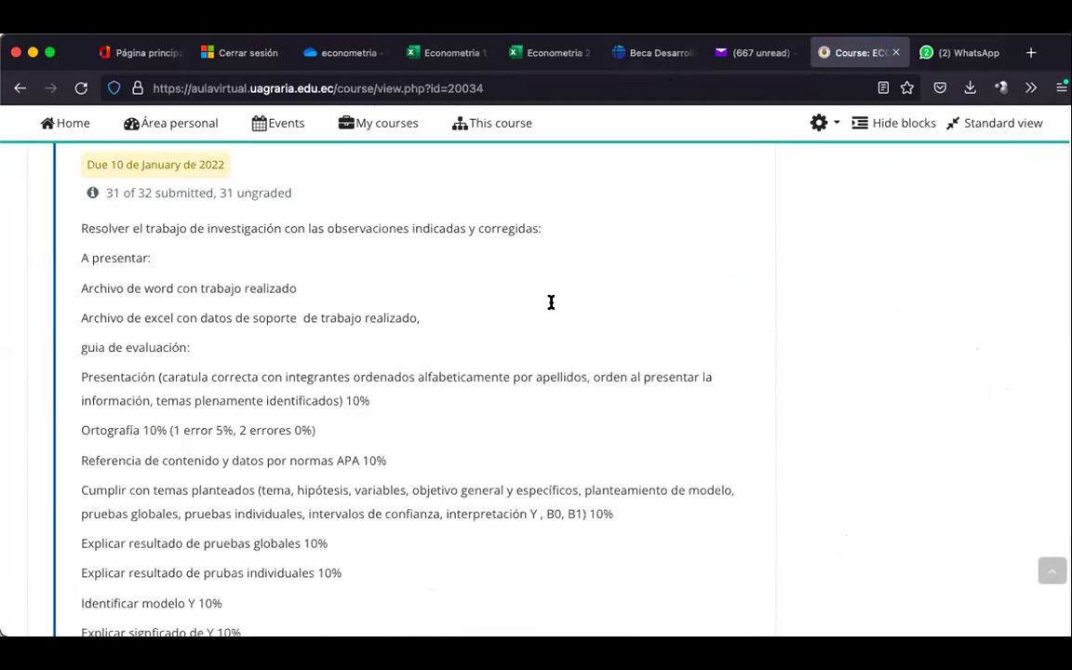
scroll(550, 306, "down", 20)
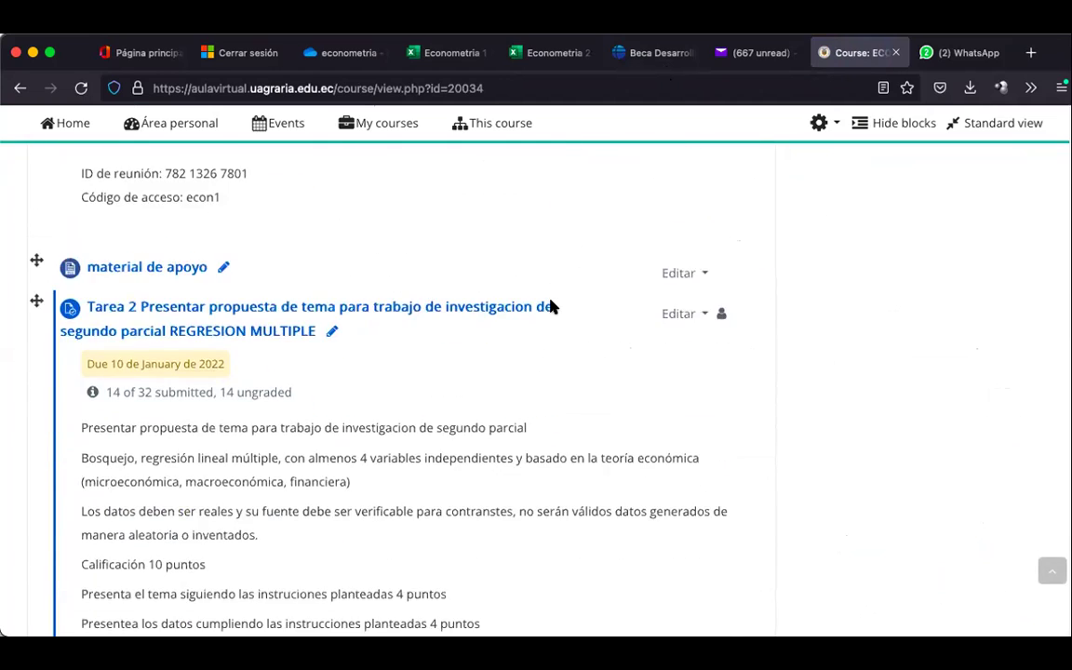
scroll(549, 306, "down", 15)
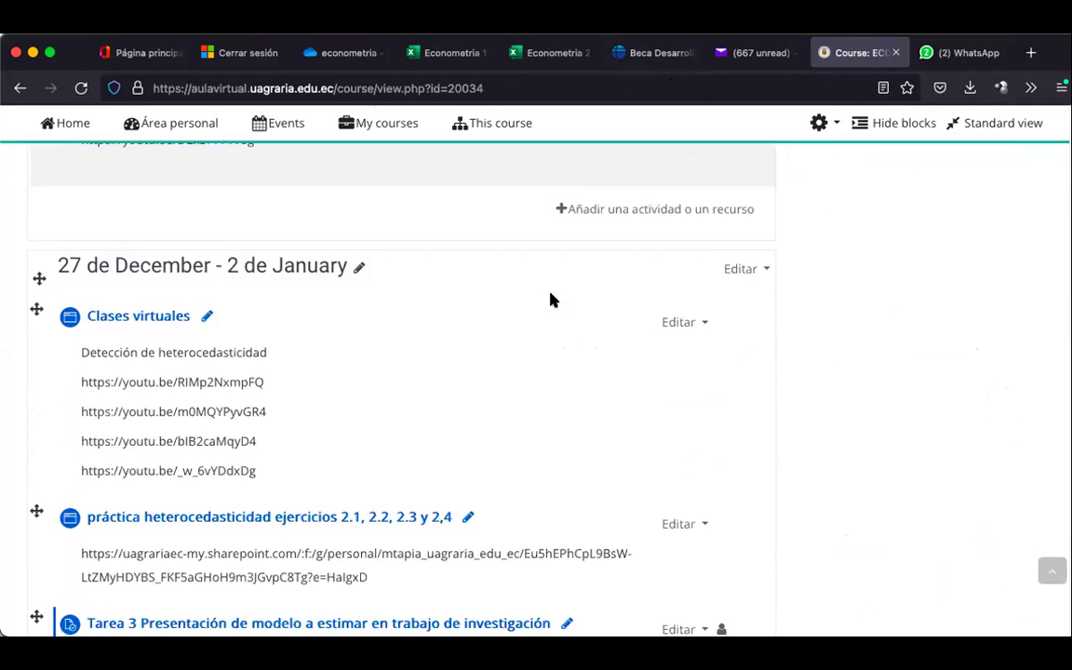
scroll(549, 292, "down", 3)
scroll(550, 282, "up", 1)
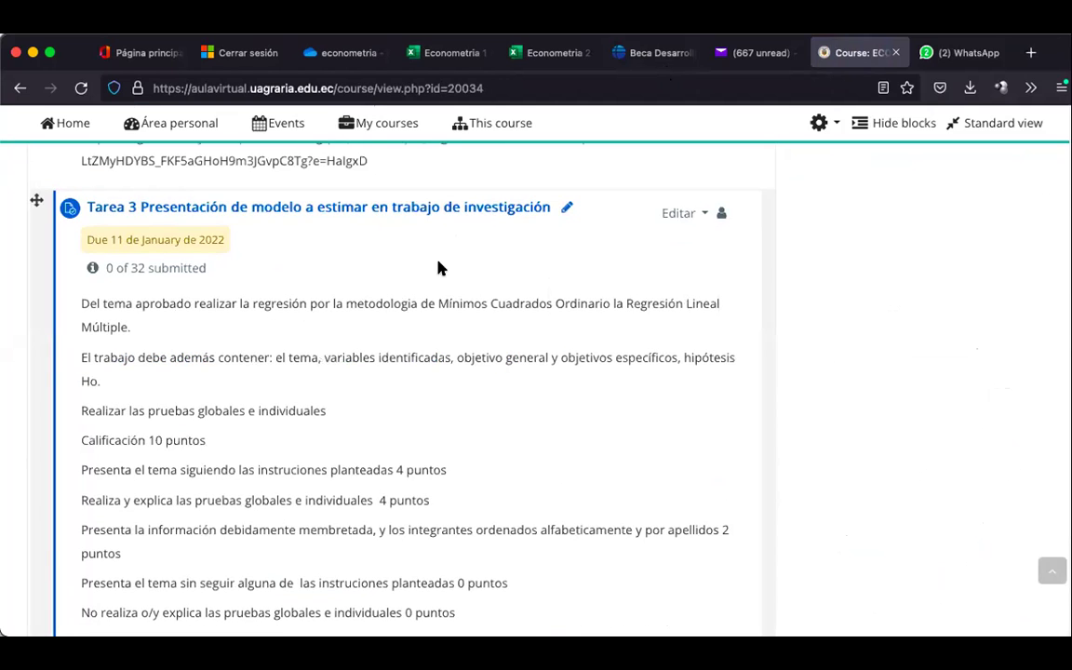
scroll(437, 289, "down", 10)
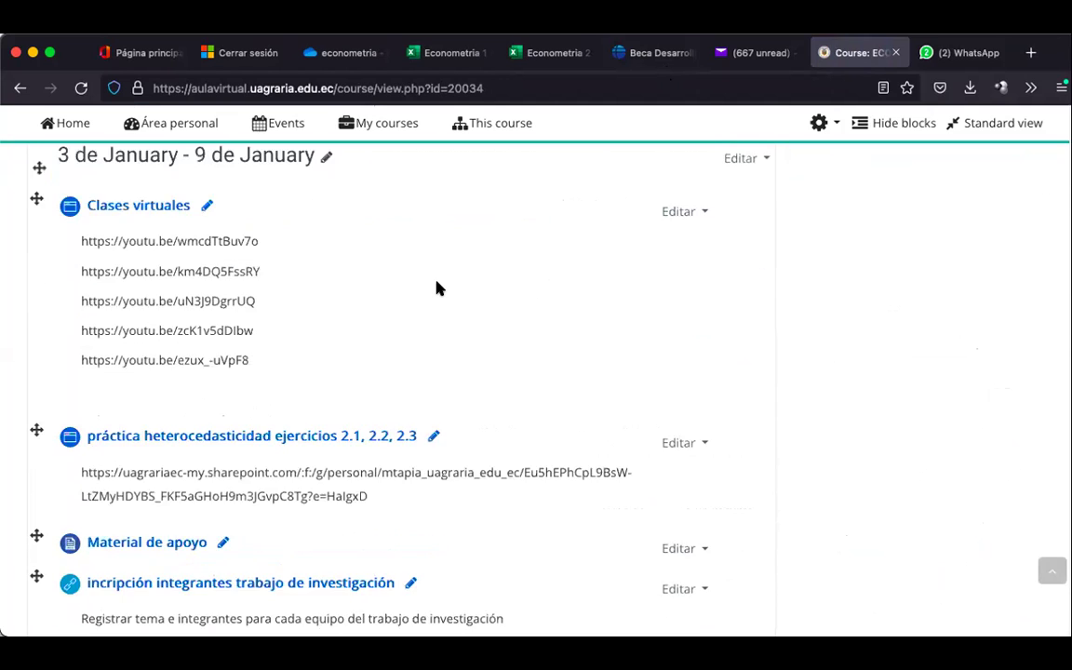
scroll(437, 284, "down", 2)
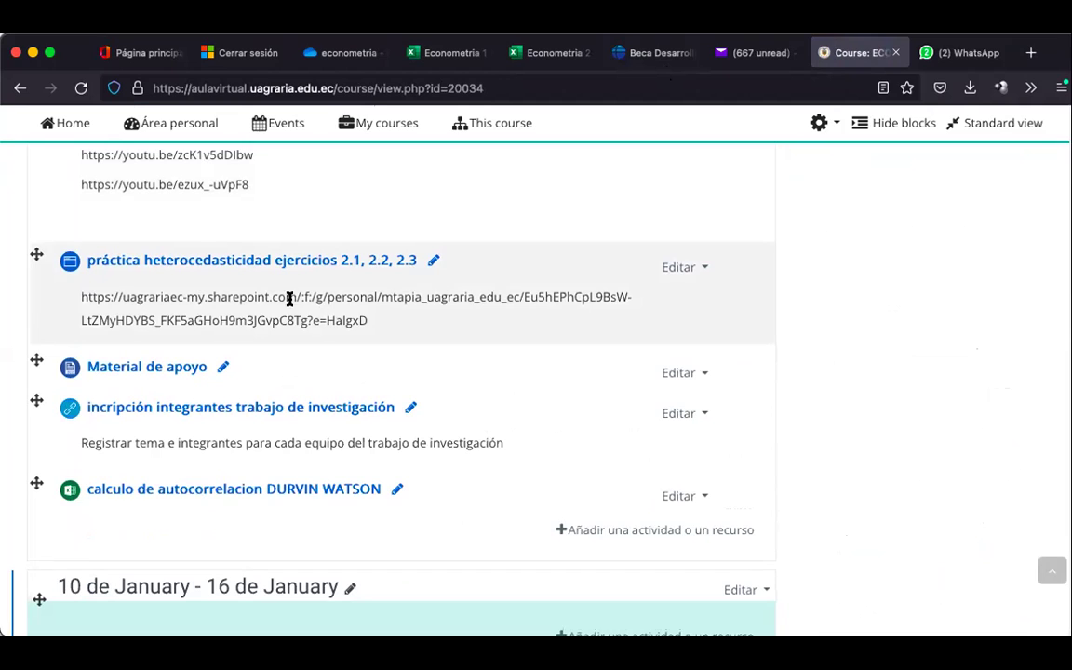
scroll(340, 372, "down", 5)
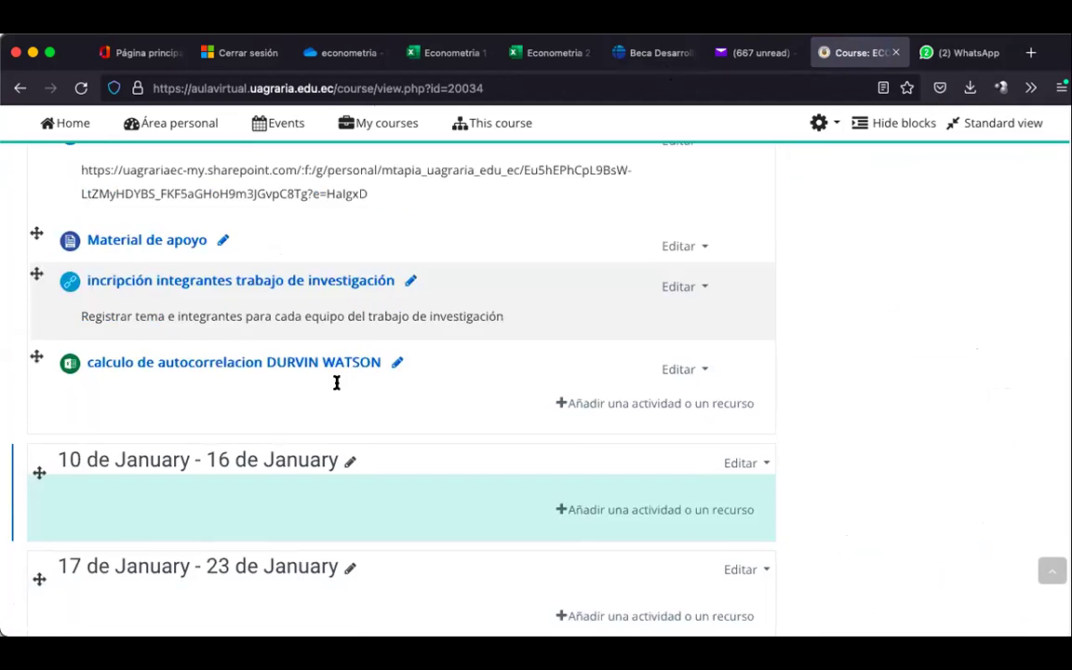
scroll(338, 385, "up", 1)
scroll(338, 385, "up", 1)
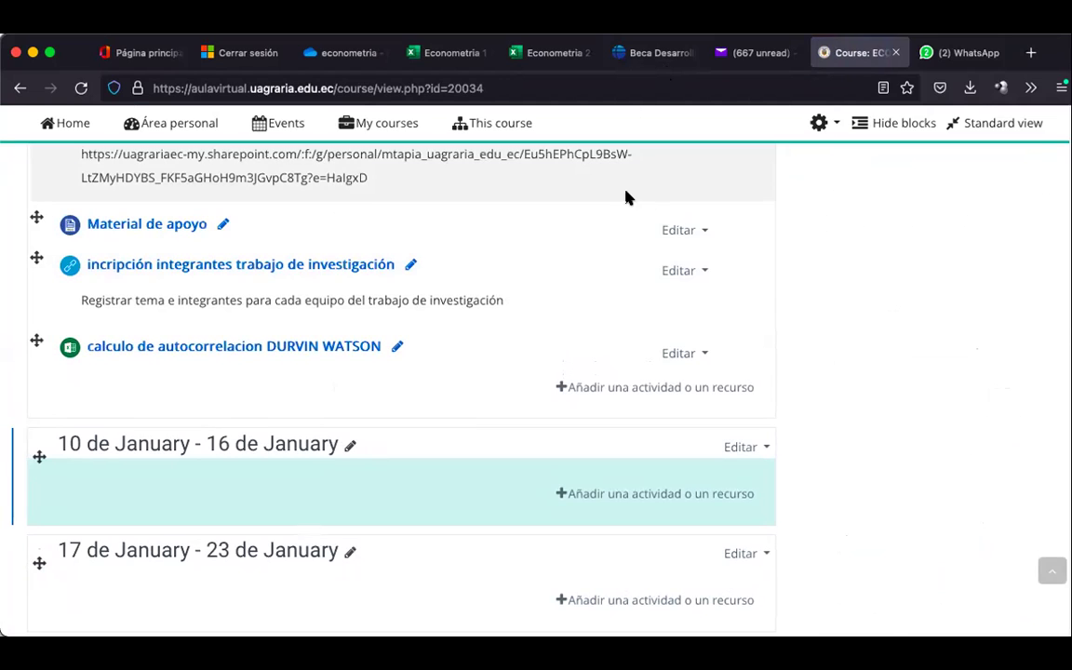
Examine Tarea 3's due date and requirements in the course's 27 de December - 2 de January section
scroll(446, 306, "up", 8)
scroll(447, 307, "up", 3)
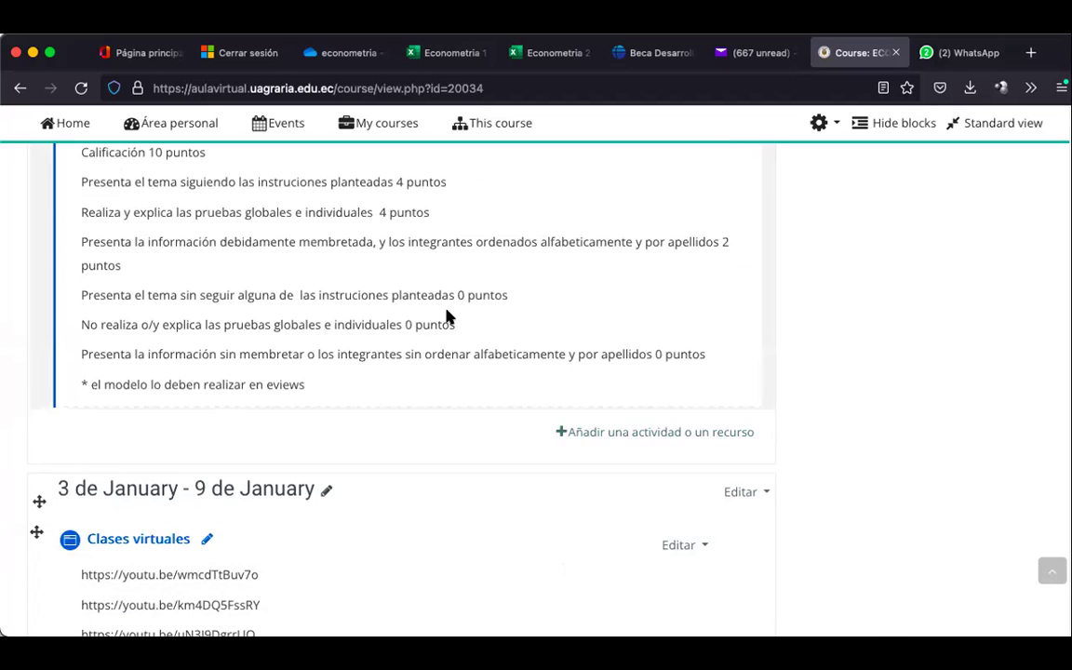
scroll(447, 311, "up", 3)
scroll(447, 311, "up", 15)
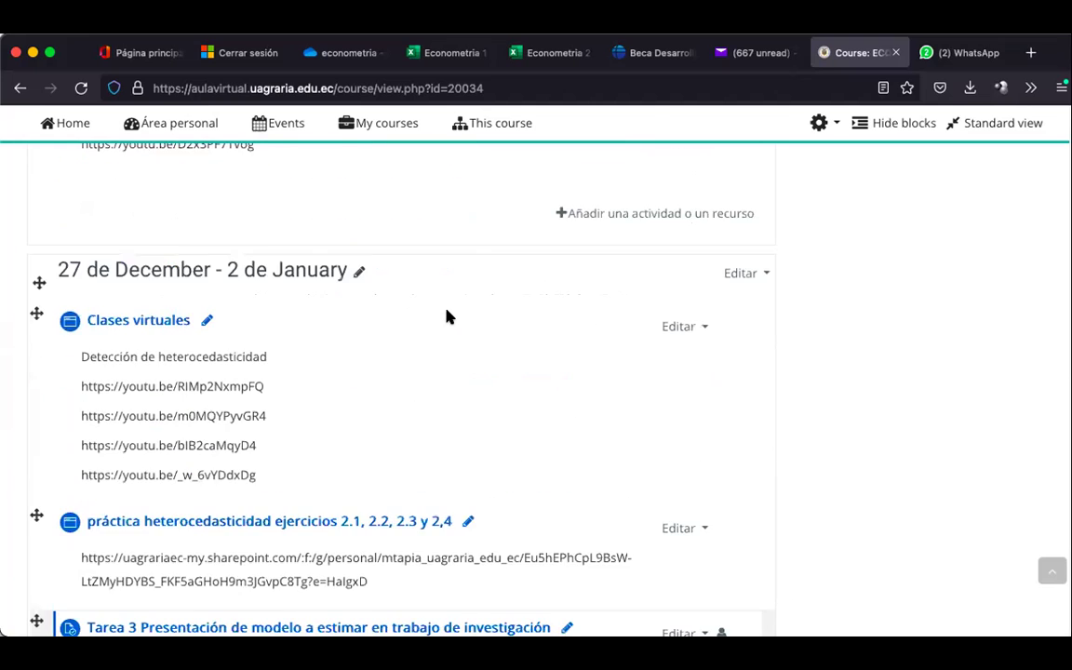
scroll(446, 316, "up", 4)
scroll(446, 316, "down", 11)
scroll(447, 316, "down", 12)
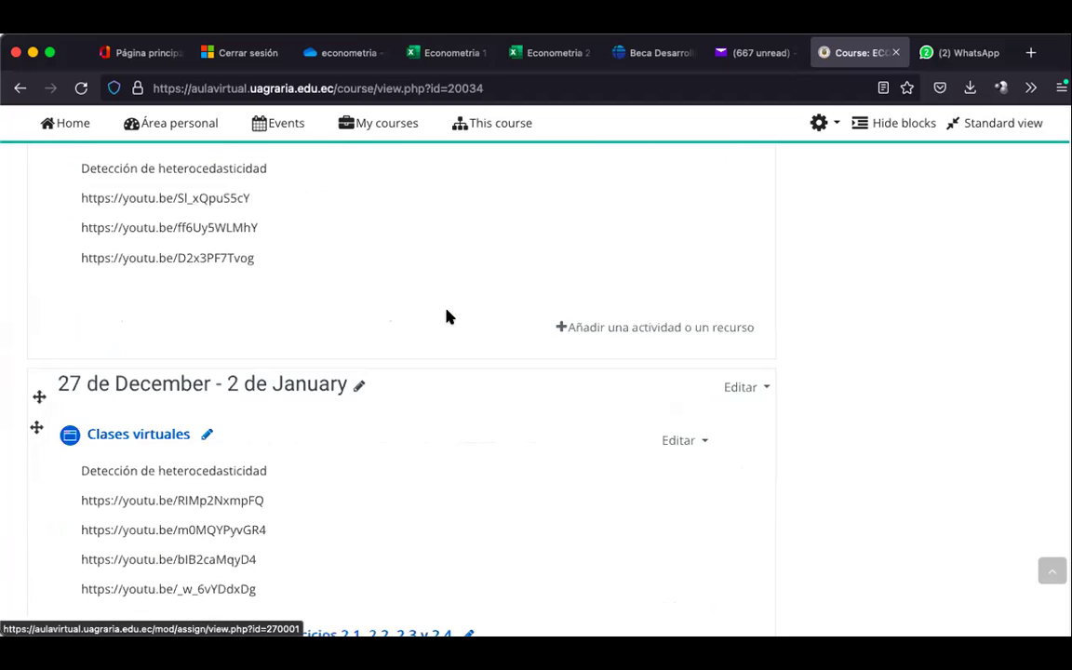
scroll(448, 295, "down", 6)
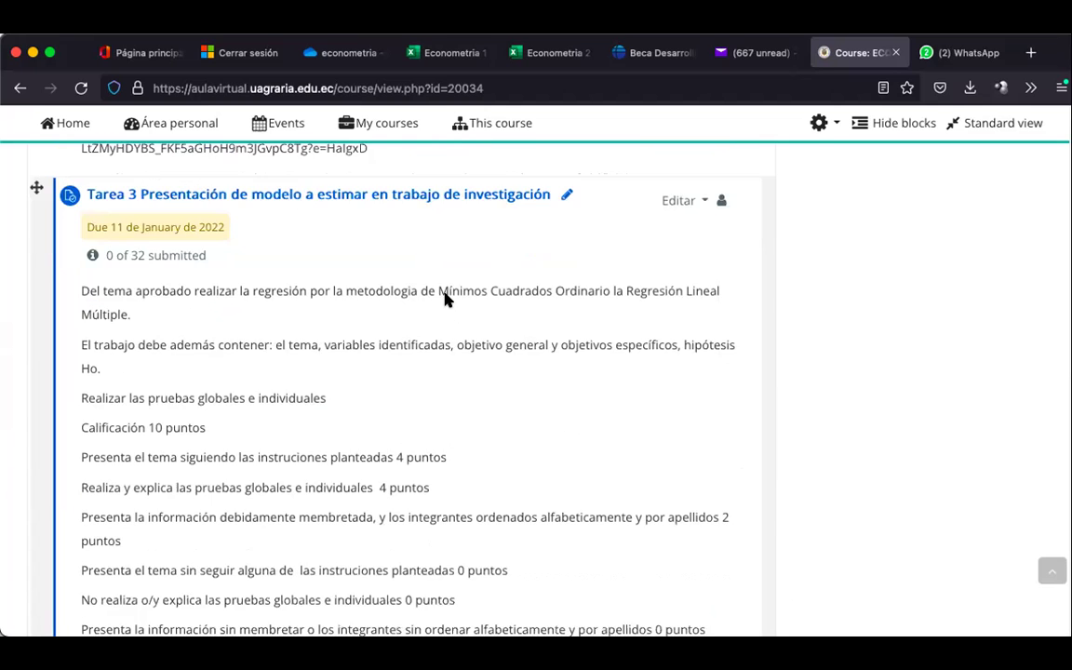
scroll(444, 300, "up", 1)
scroll(445, 300, "up", 4)
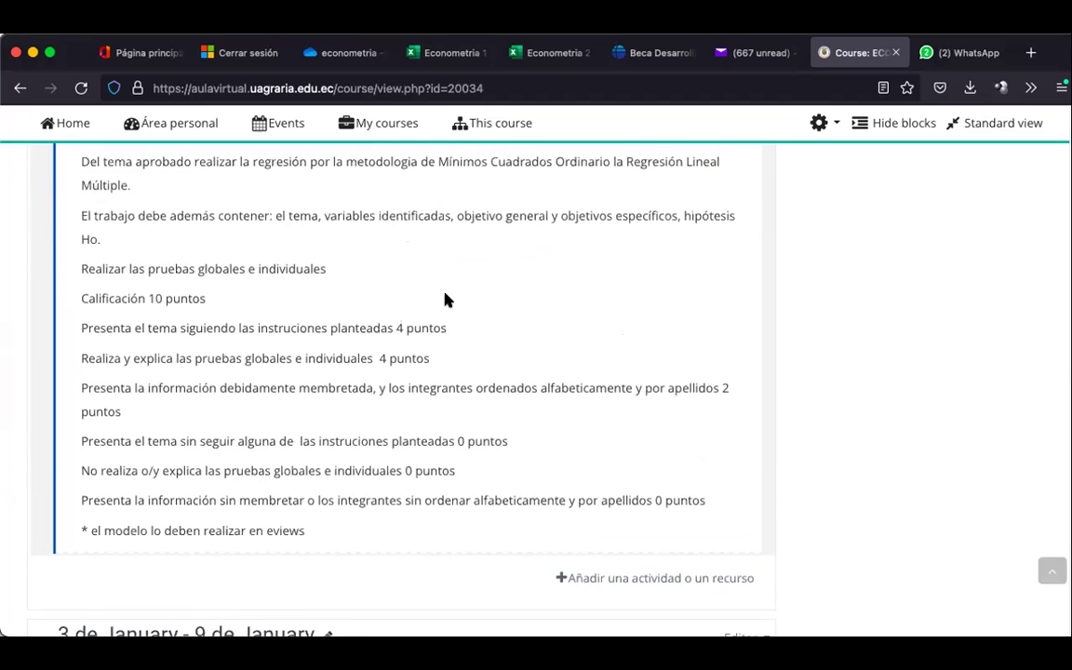
scroll(445, 299, "down", 1)
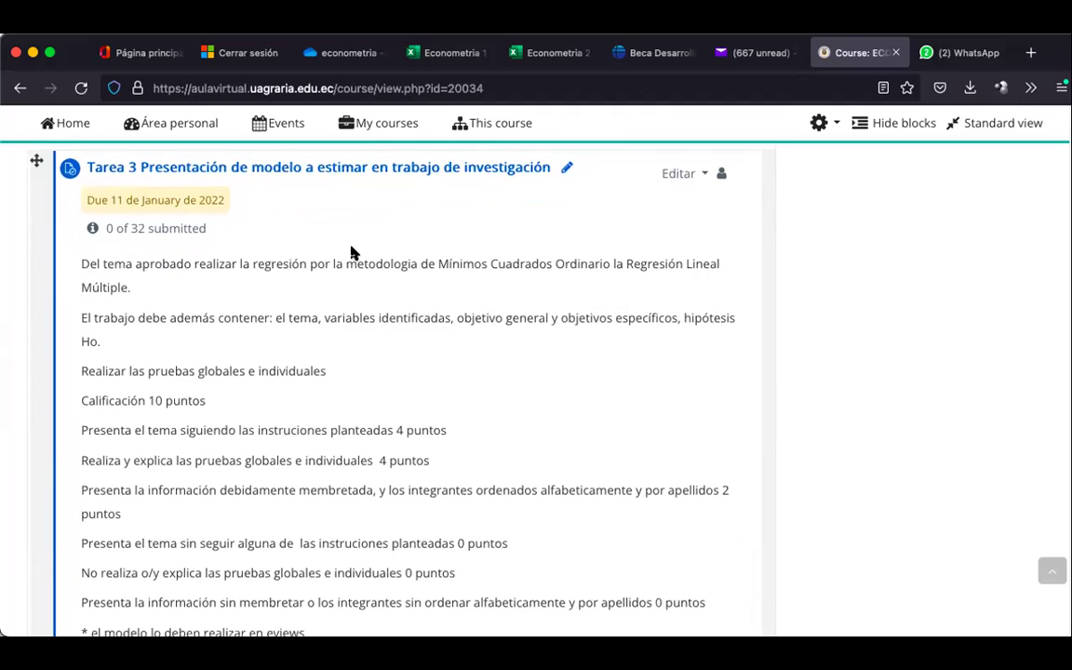
Open the Tarea 3 assignment page and check its instructions, grading summary and submission deadline
left_click(97, 197)
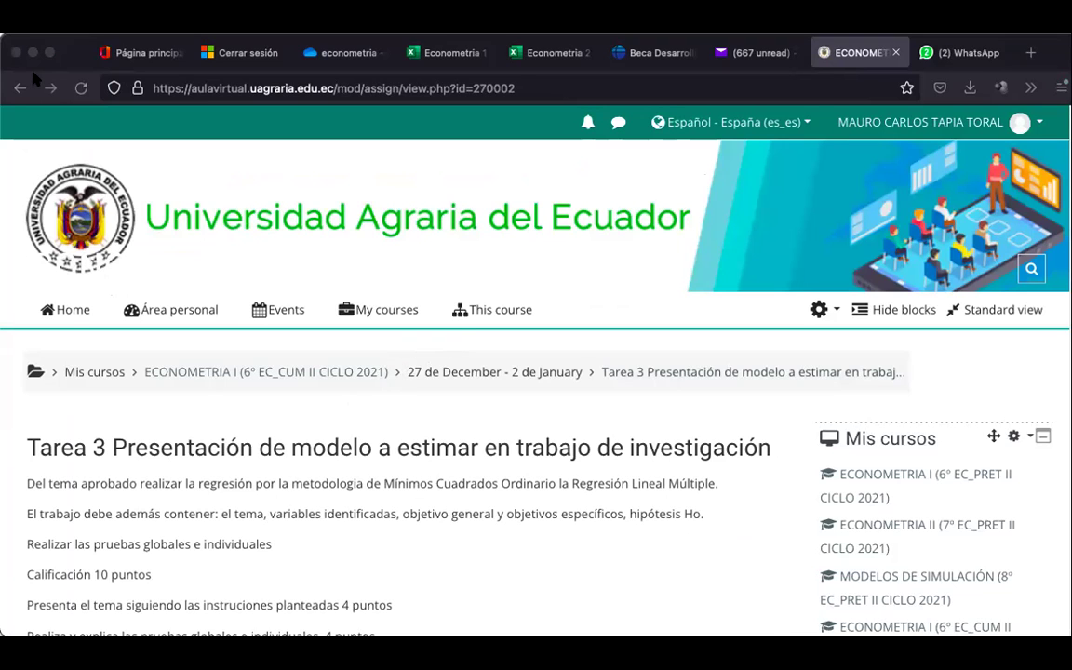
scroll(214, 526, "down", 1)
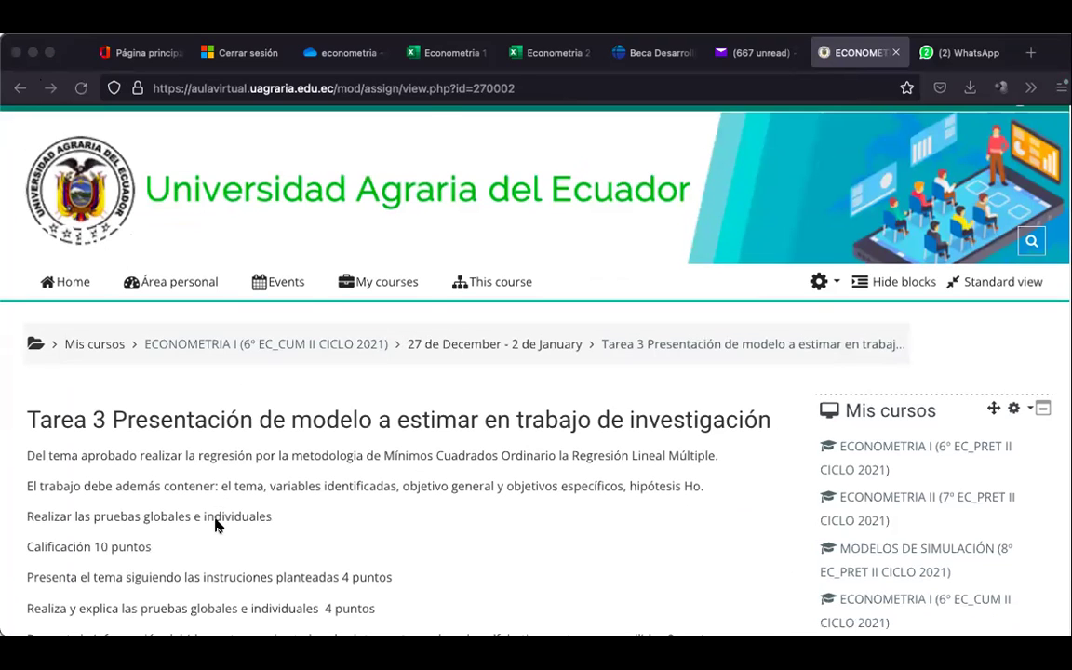
scroll(215, 527, "down", 5)
scroll(215, 526, "down", 2)
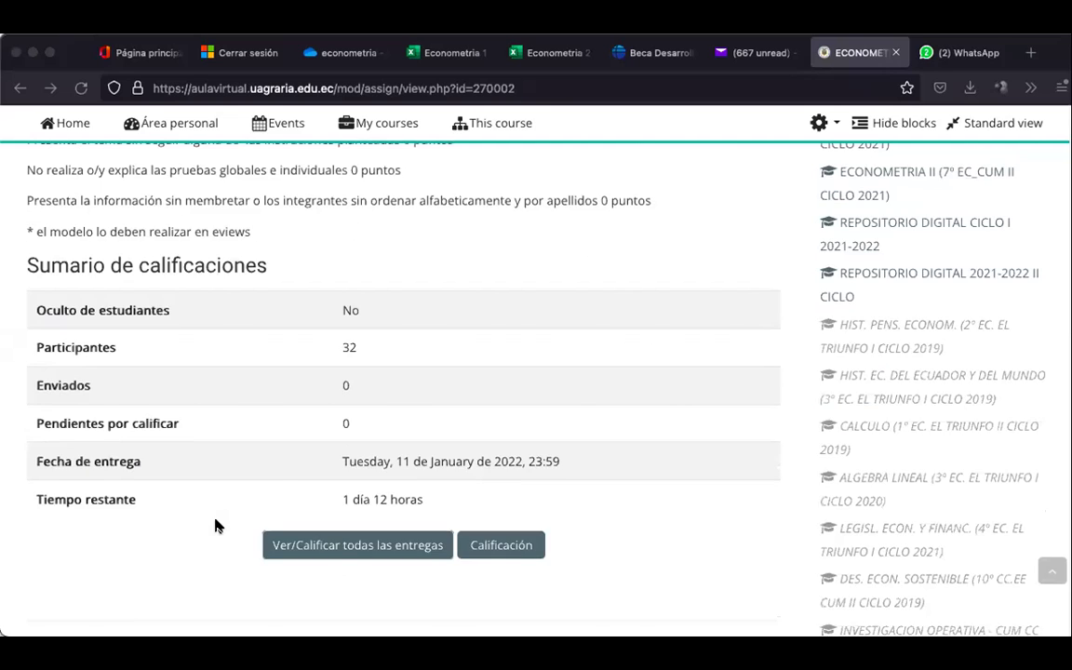
scroll(215, 526, "up", 10)
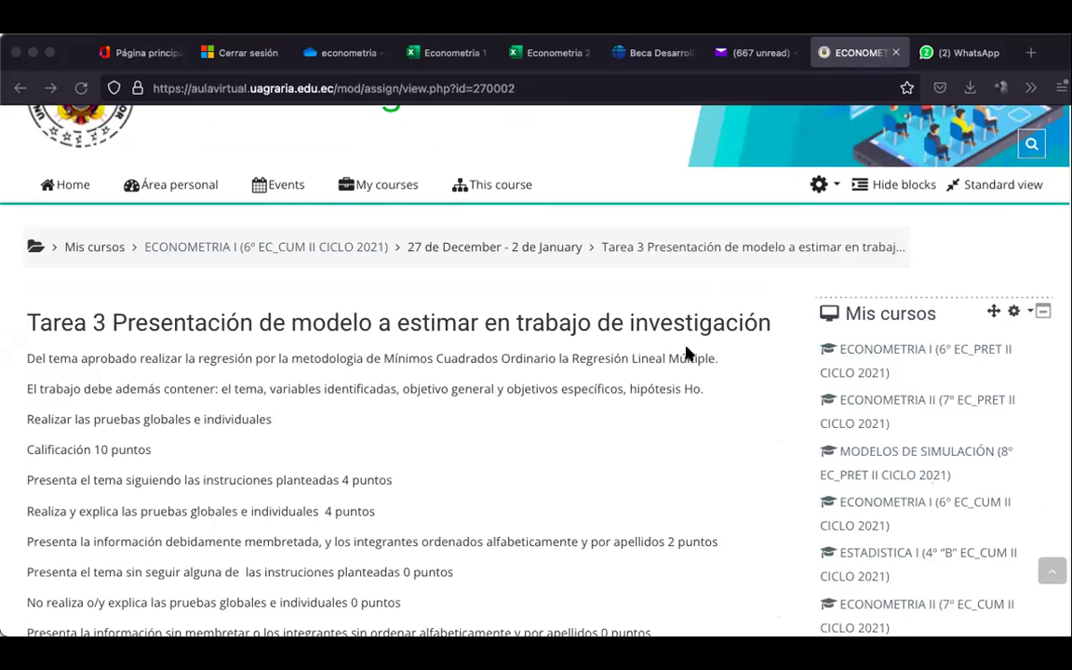
scroll(675, 369, "down", 15)
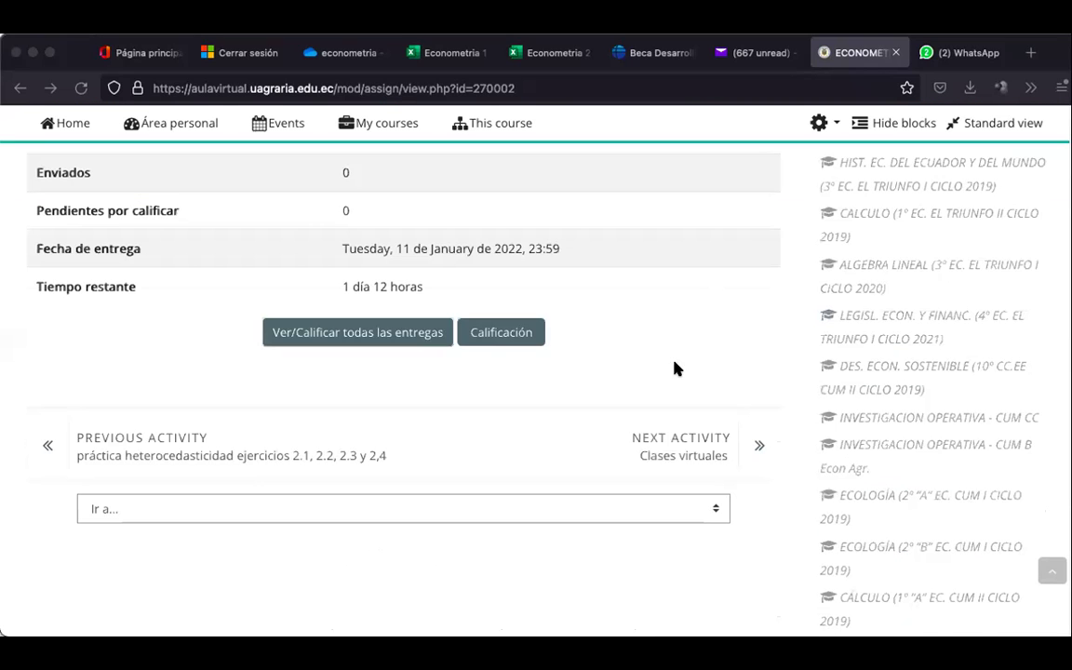
scroll(651, 354, "up", 3)
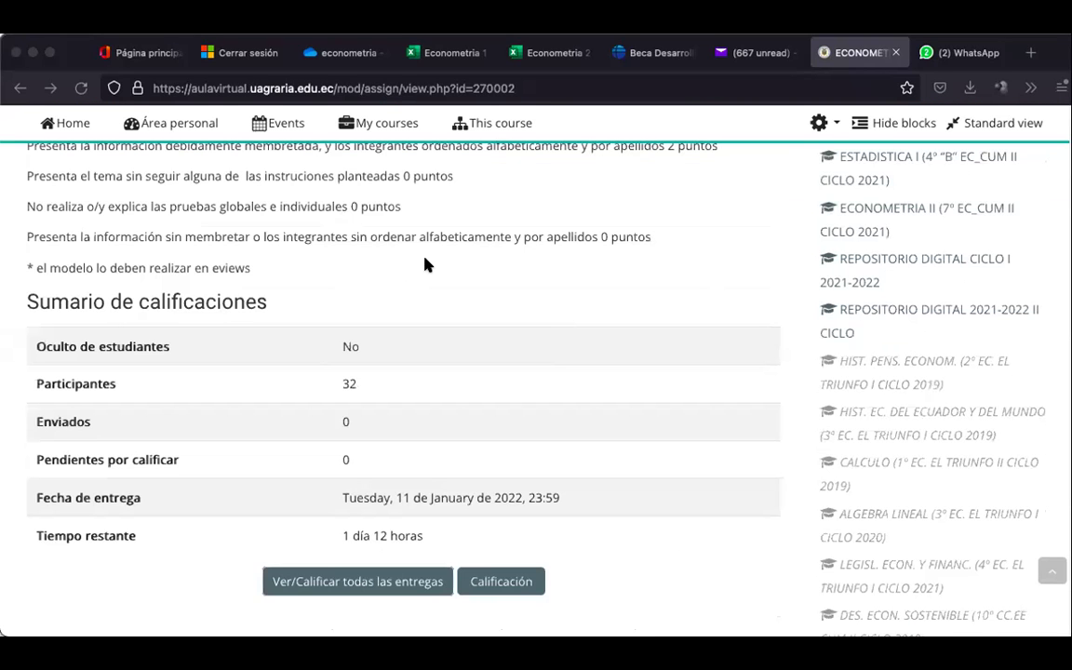
Return to the course page and open the settings of Tarea 3 for editing
left_click(20, 88)
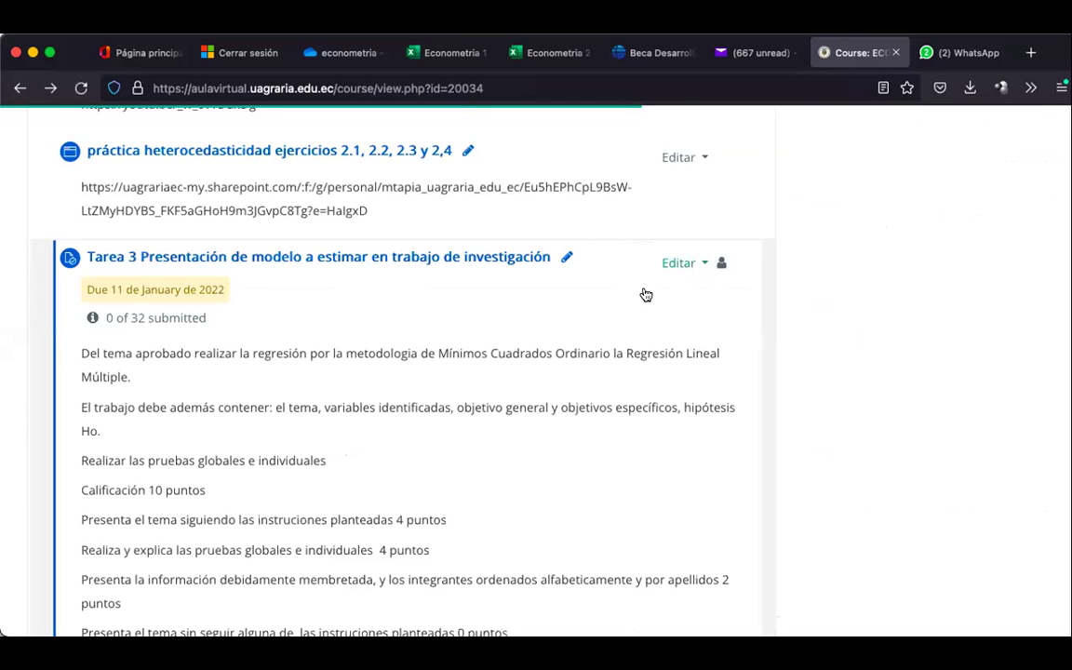
left_click(680, 262)
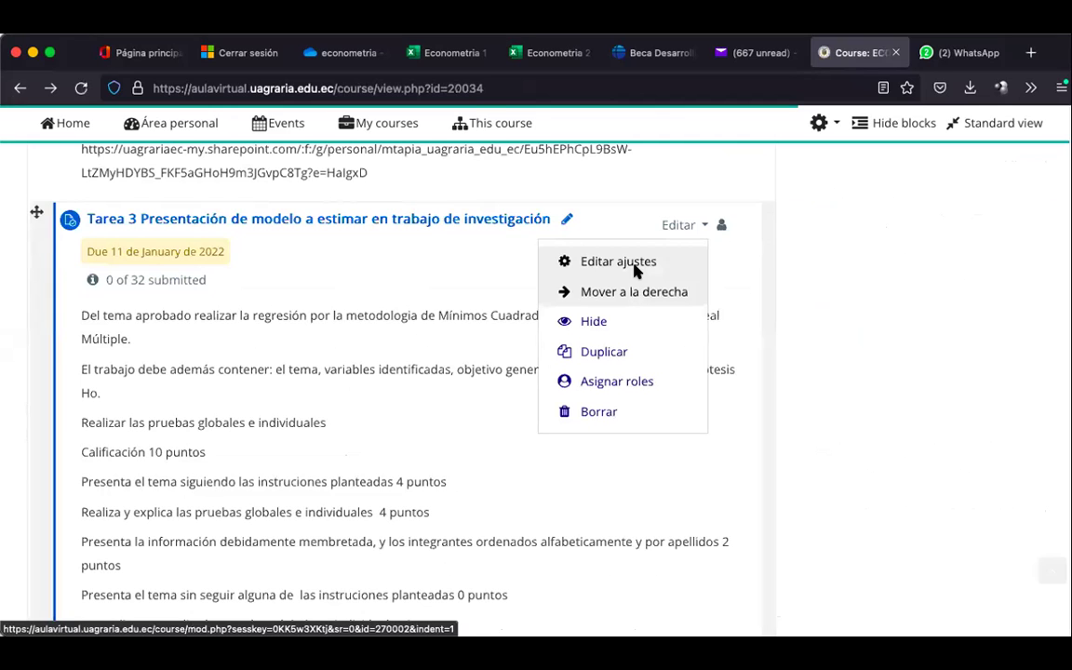
left_click(635, 267)
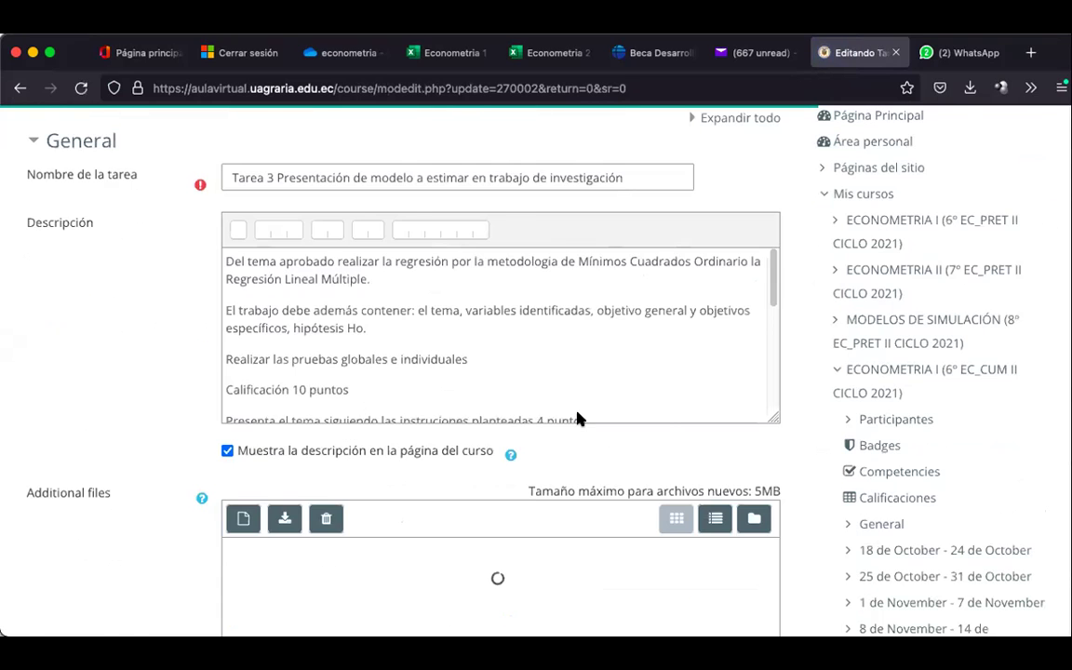
Set Tarea 3's due date (Fecha de entrega) to 12 January 2022, save the changes and return to the course
scroll(576, 419, "down", 10)
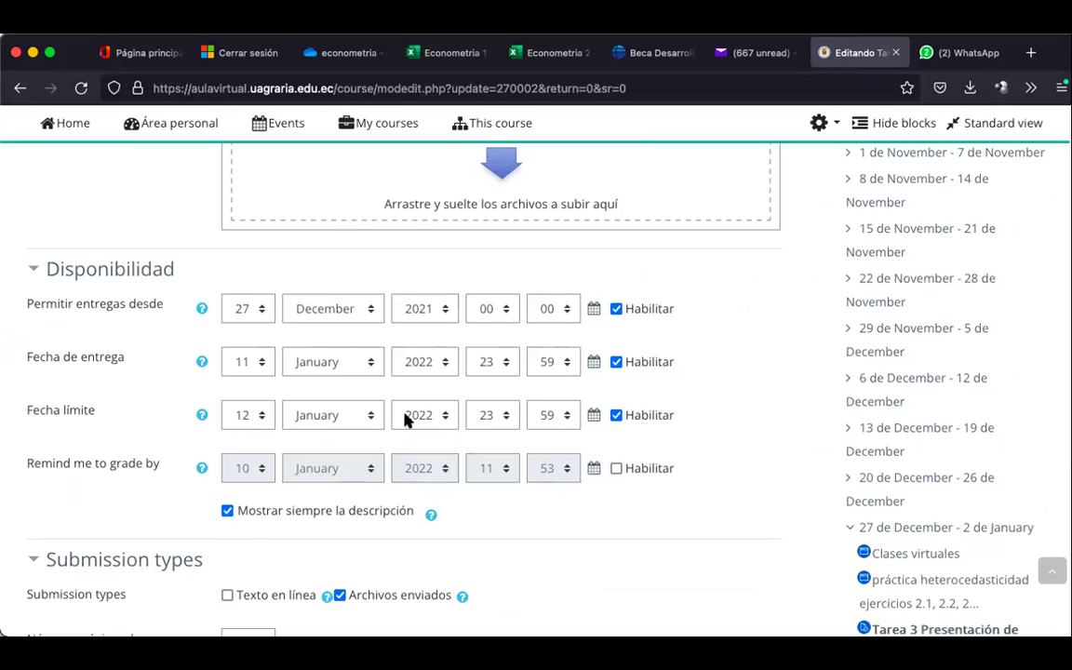
left_click(256, 363)
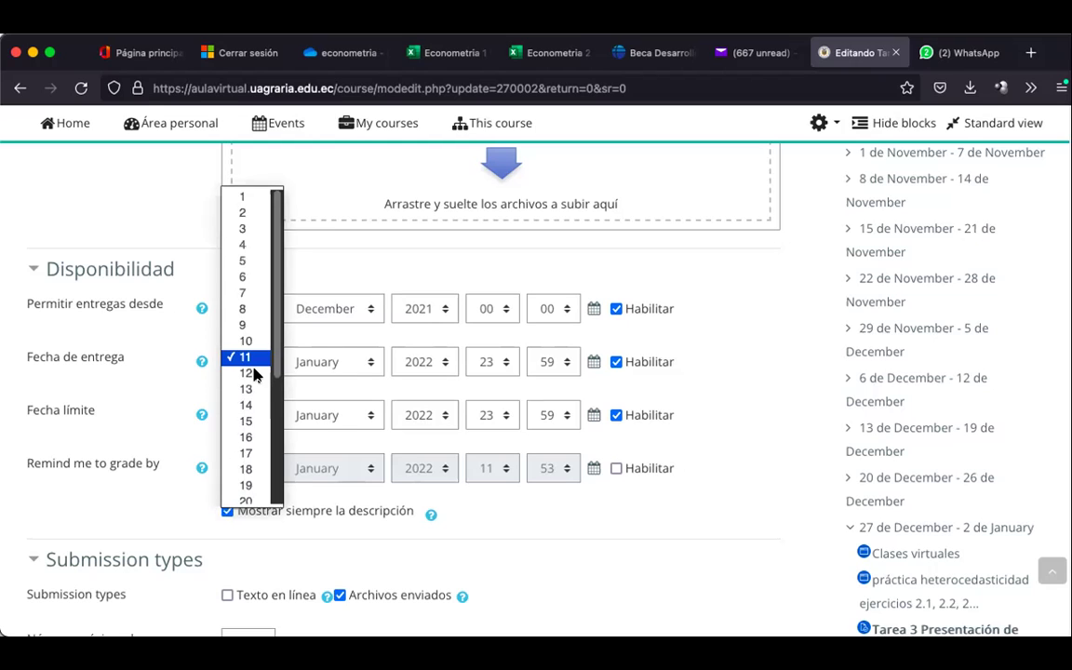
left_click(247, 373)
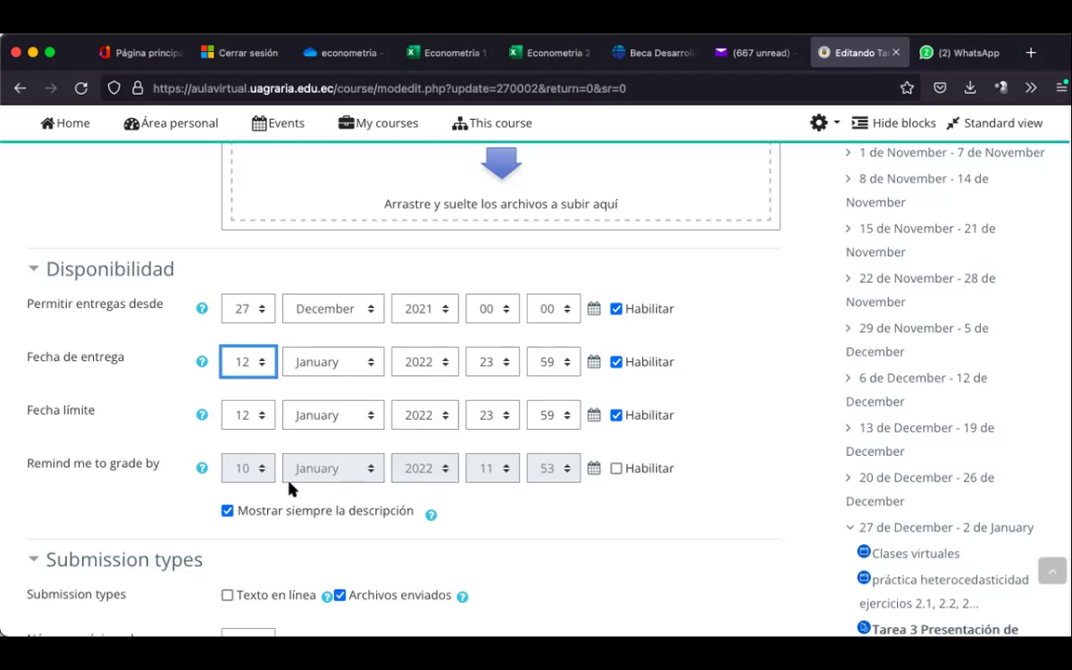
scroll(442, 511, "down", 3)
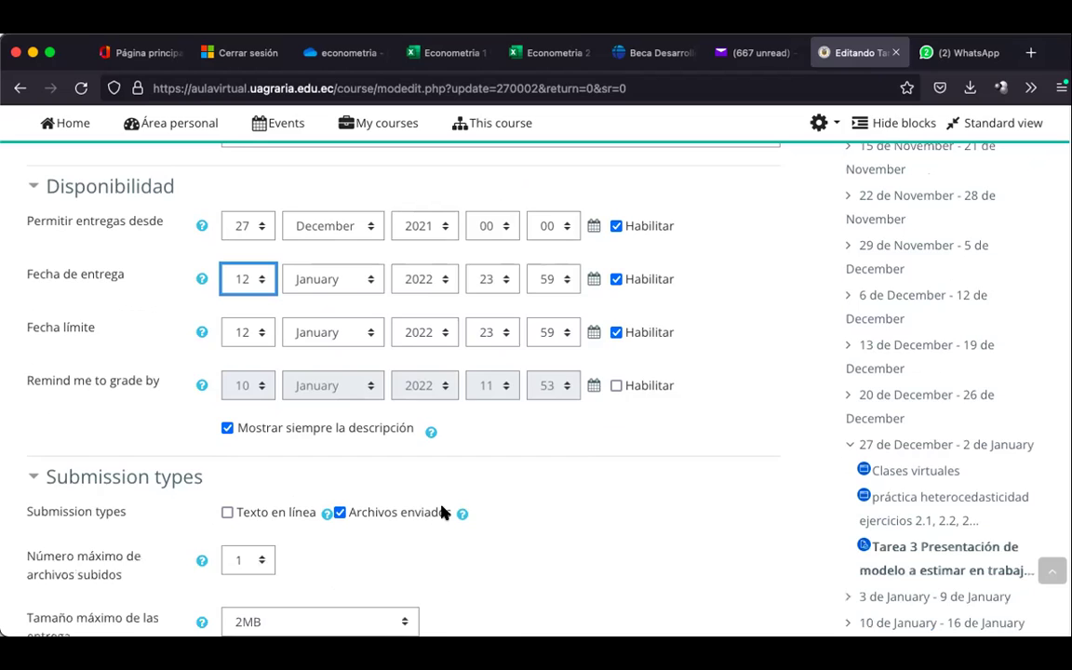
scroll(442, 512, "down", 1)
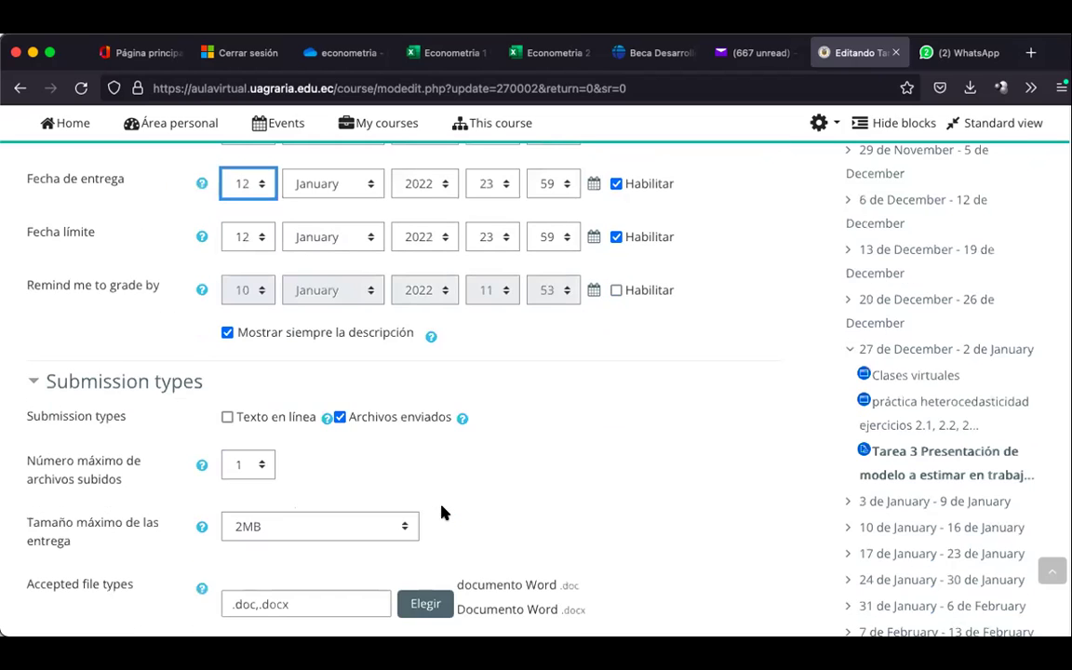
scroll(442, 511, "down", 15)
scroll(437, 483, "up", 1)
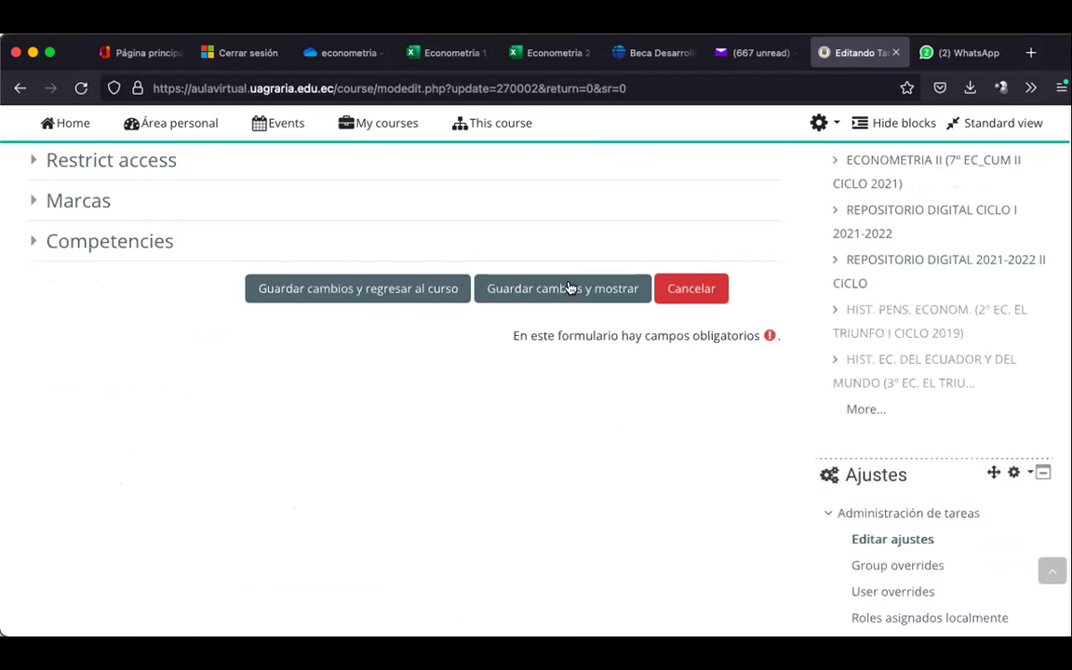
left_click(431, 288)
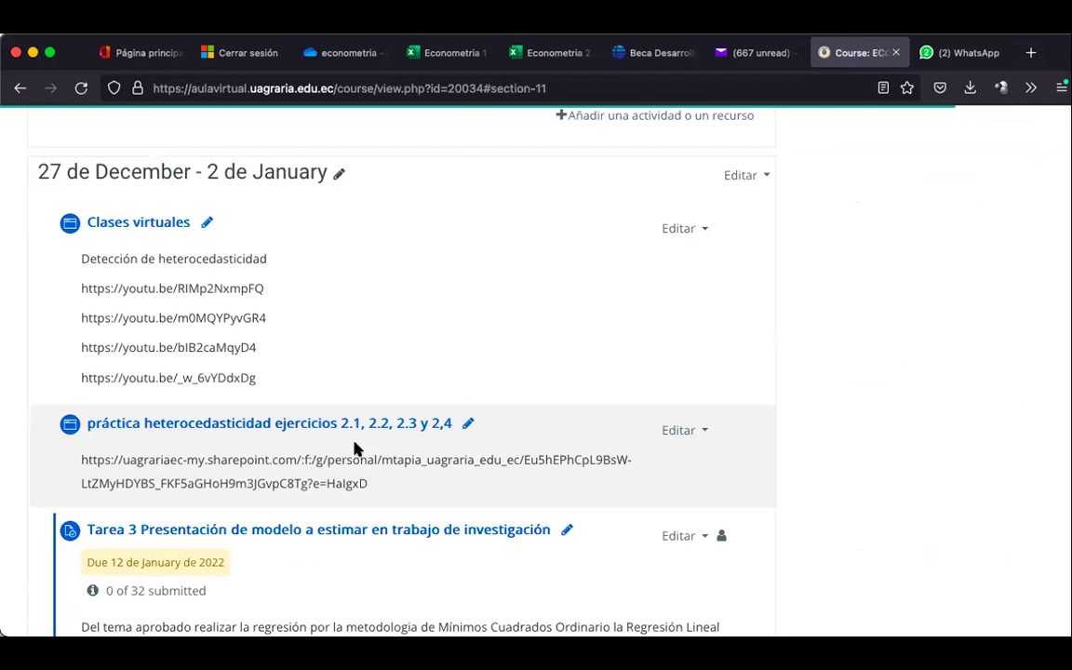
Look through the course content from Tarea 3 to the 3 de January - 9 de January section and the following weeks
scroll(200, 572, "down", 2)
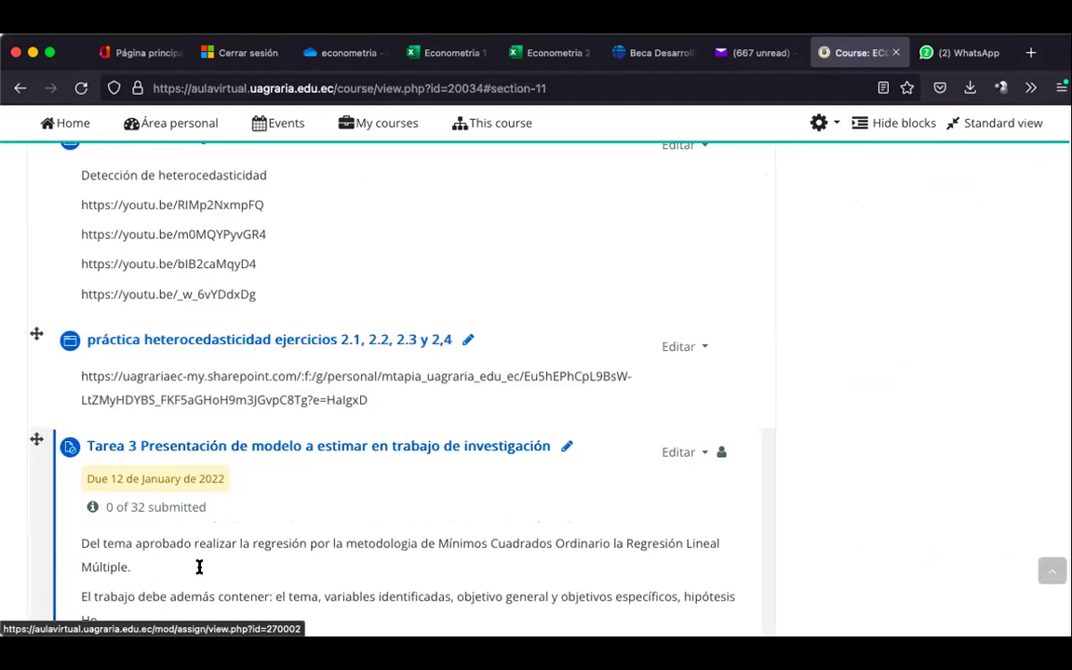
scroll(199, 566, "down", 3)
scroll(199, 569, "down", 10)
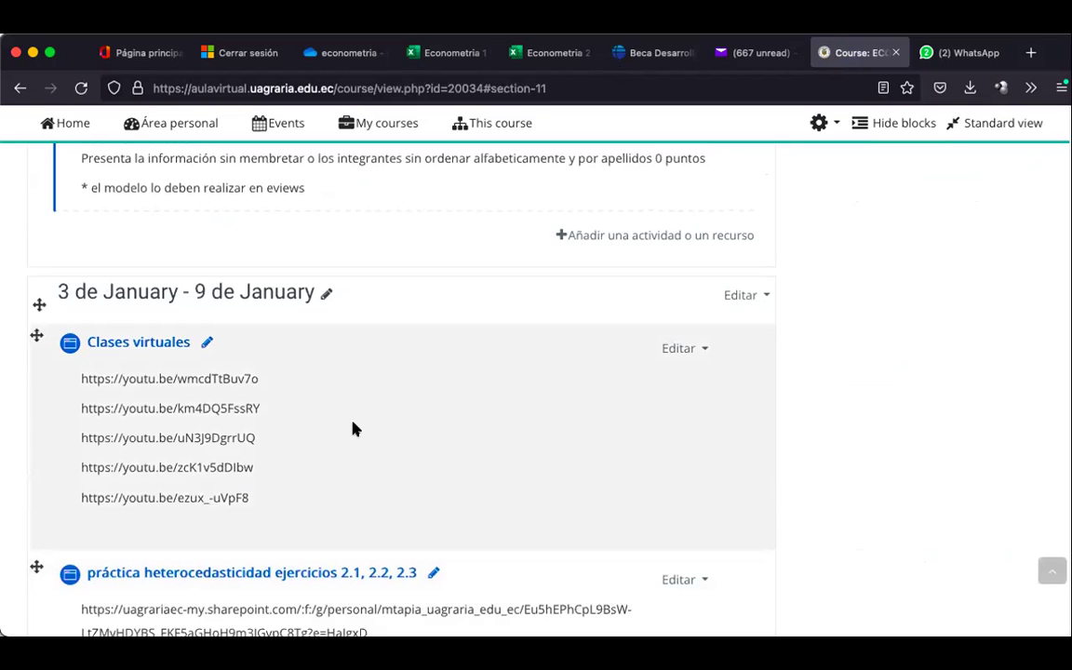
scroll(352, 428, "down", 5)
scroll(352, 428, "down", 5)
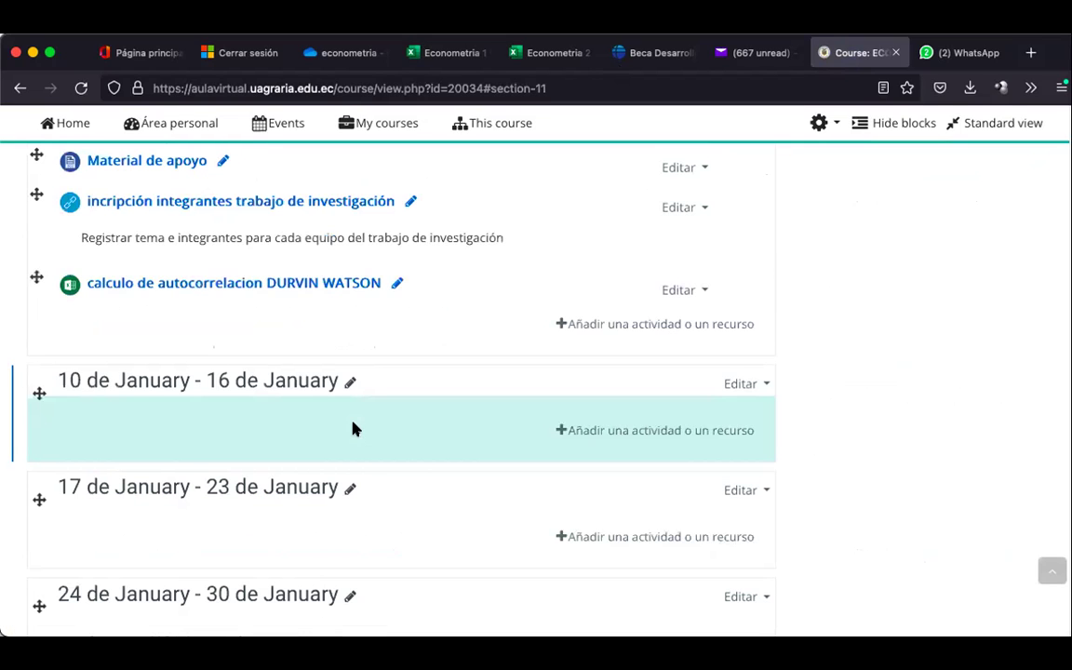
scroll(353, 428, "up", 1)
scroll(352, 428, "up", 7)
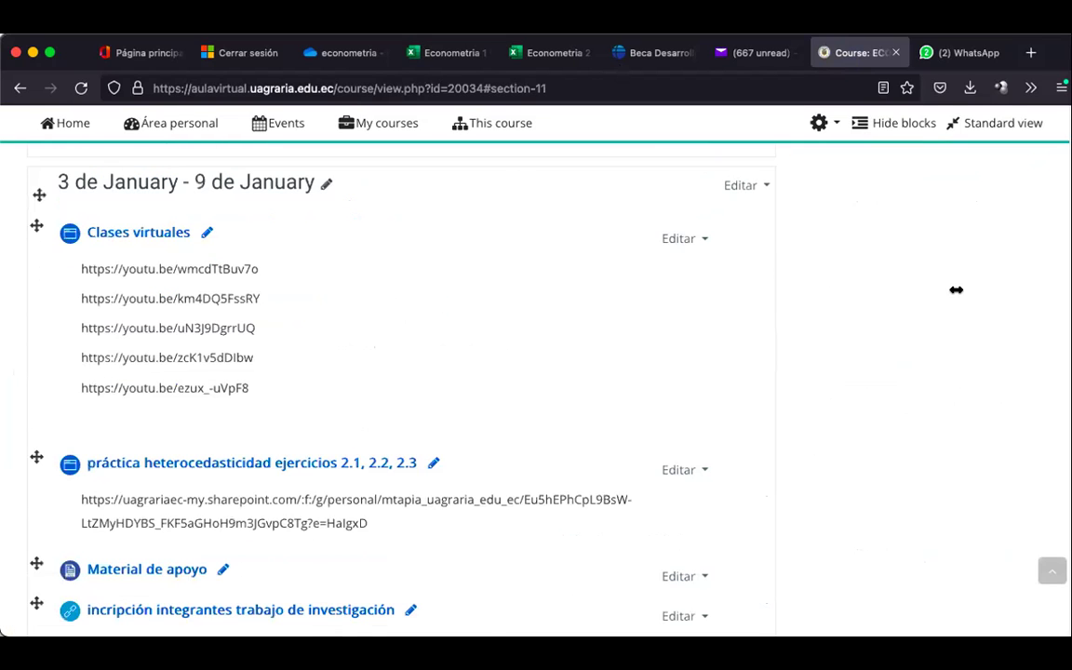
scroll(1043, 279, "down", 1)
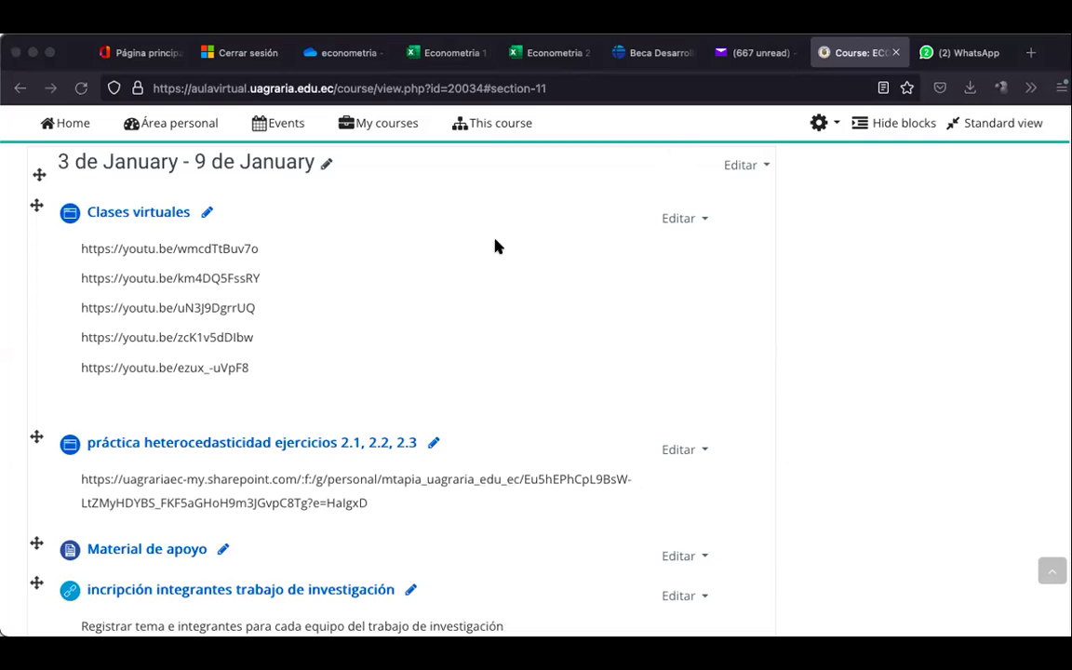
Examine Tarea 2's due date, instructions and grading criteria in the 20 de December - 26 de December section
scroll(459, 285, "down", 10)
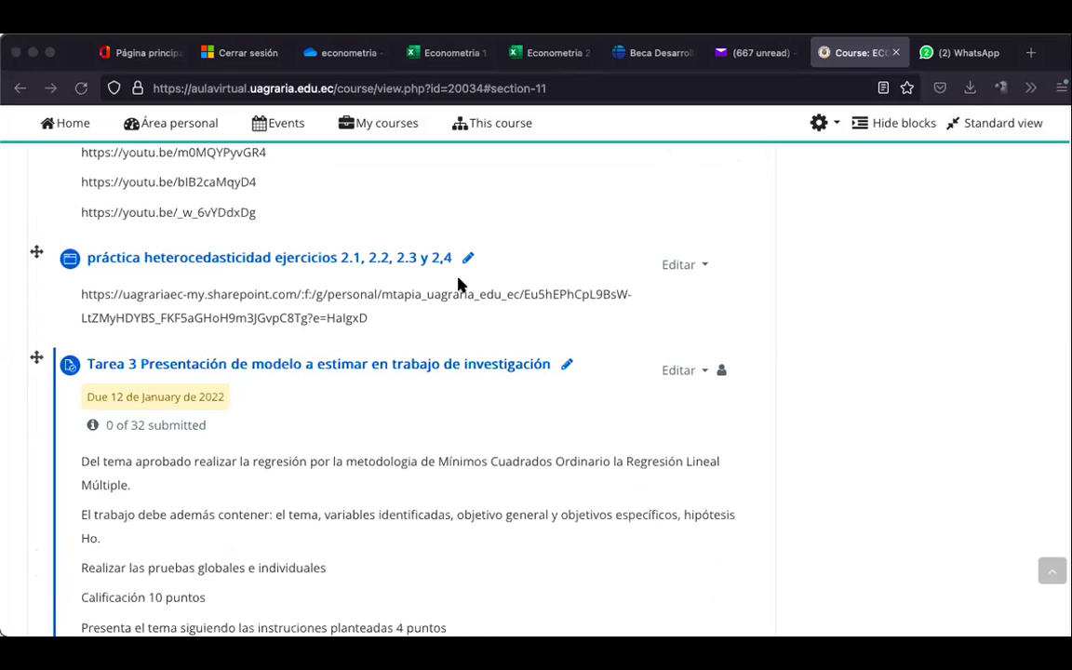
scroll(459, 285, "up", 5)
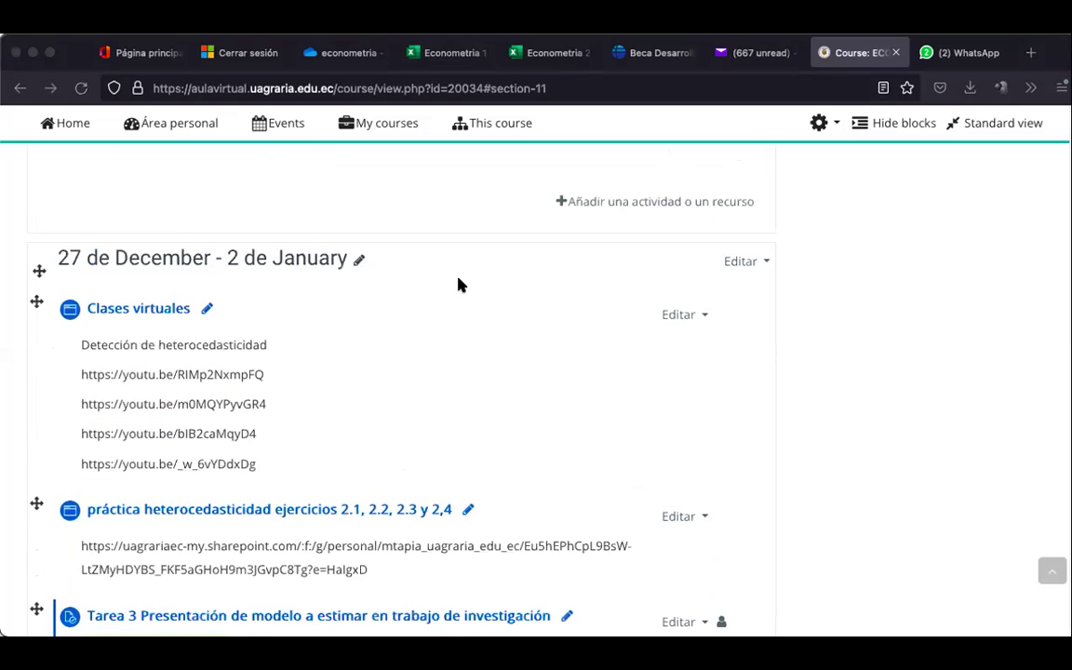
scroll(459, 284, "down", 10)
scroll(459, 284, "up", 6)
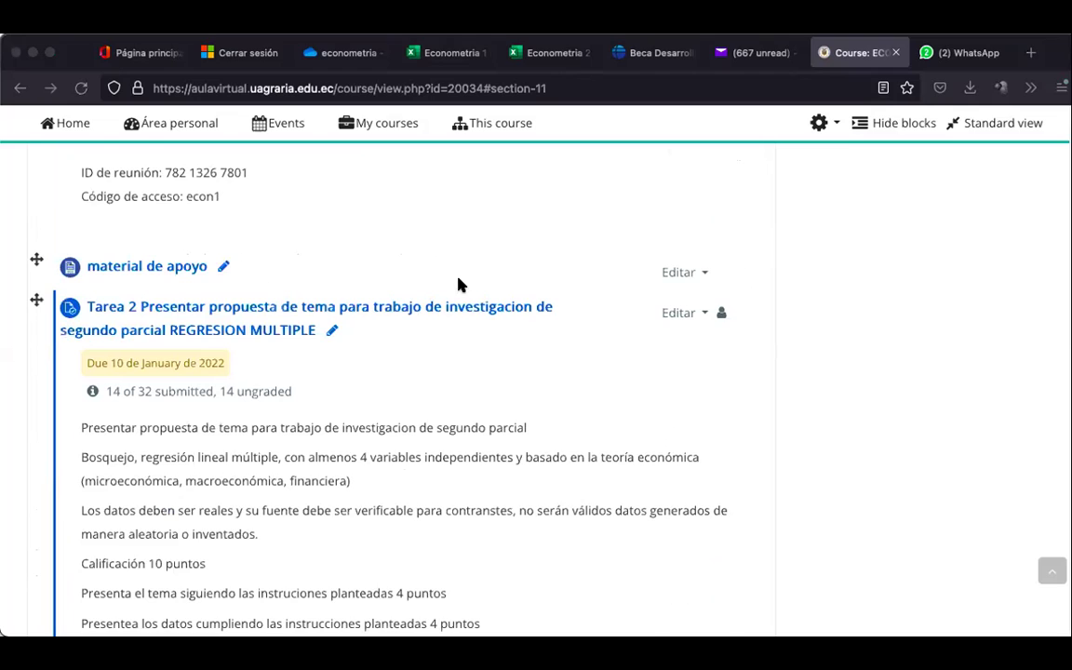
scroll(458, 285, "down", 1)
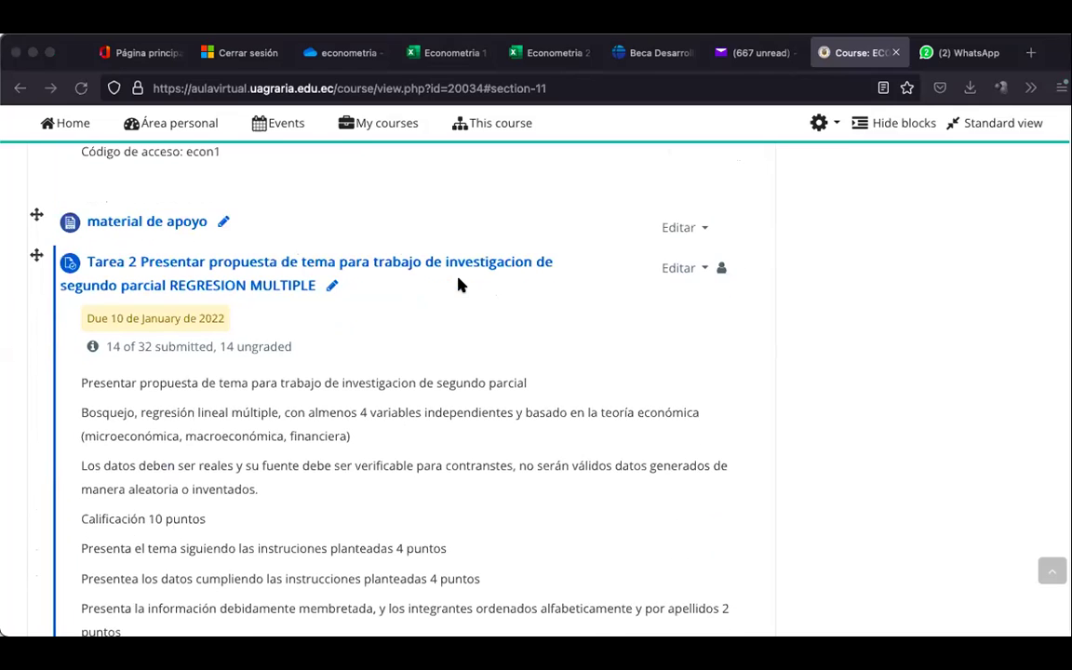
scroll(459, 284, "down", 2)
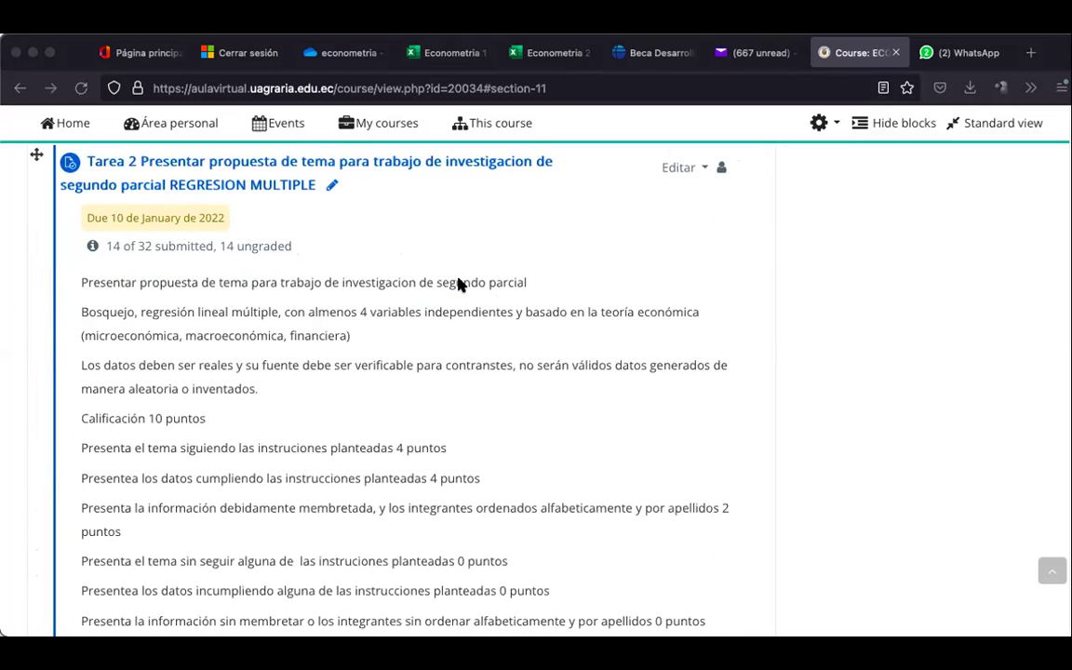
scroll(459, 285, "up", 1)
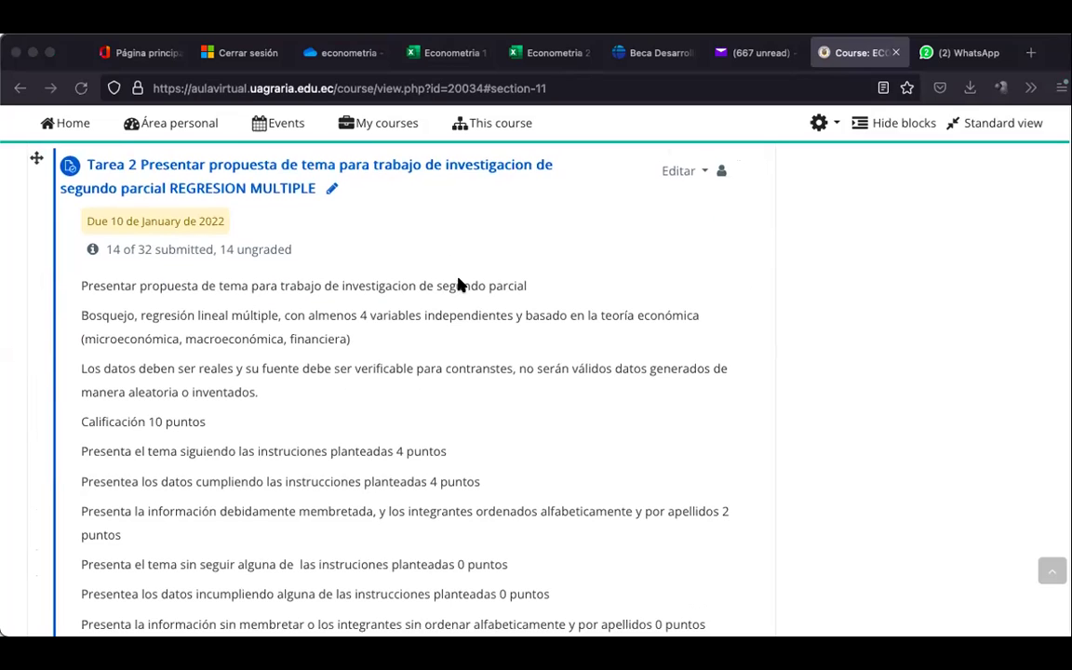
scroll(459, 284, "down", 2)
scroll(459, 285, "up", 2)
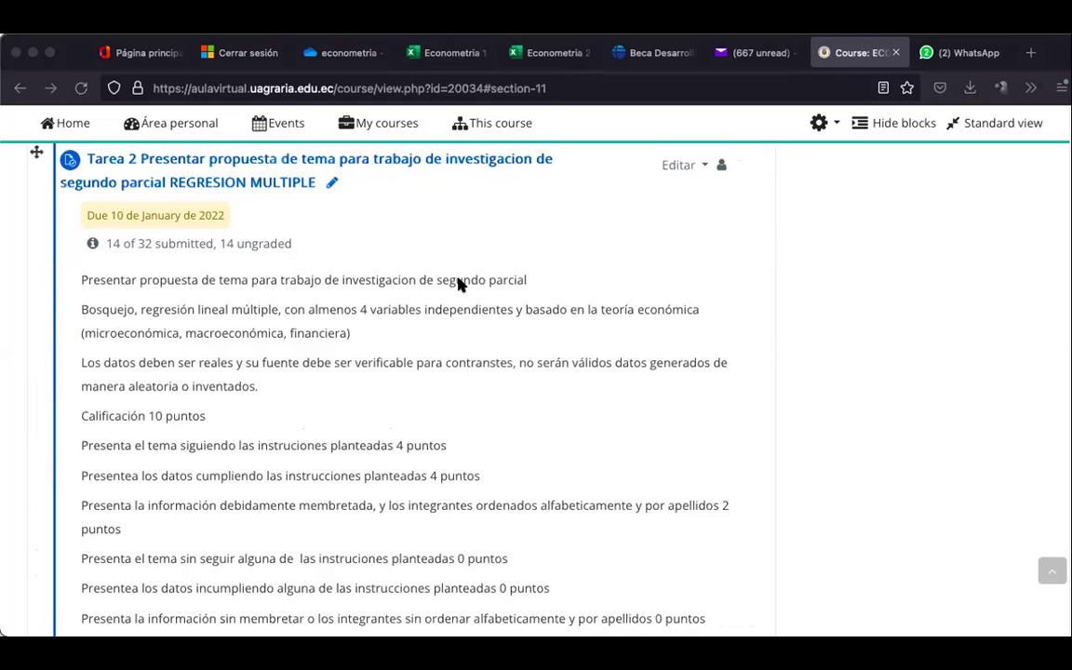
scroll(459, 284, "down", 2)
scroll(459, 285, "up", 2)
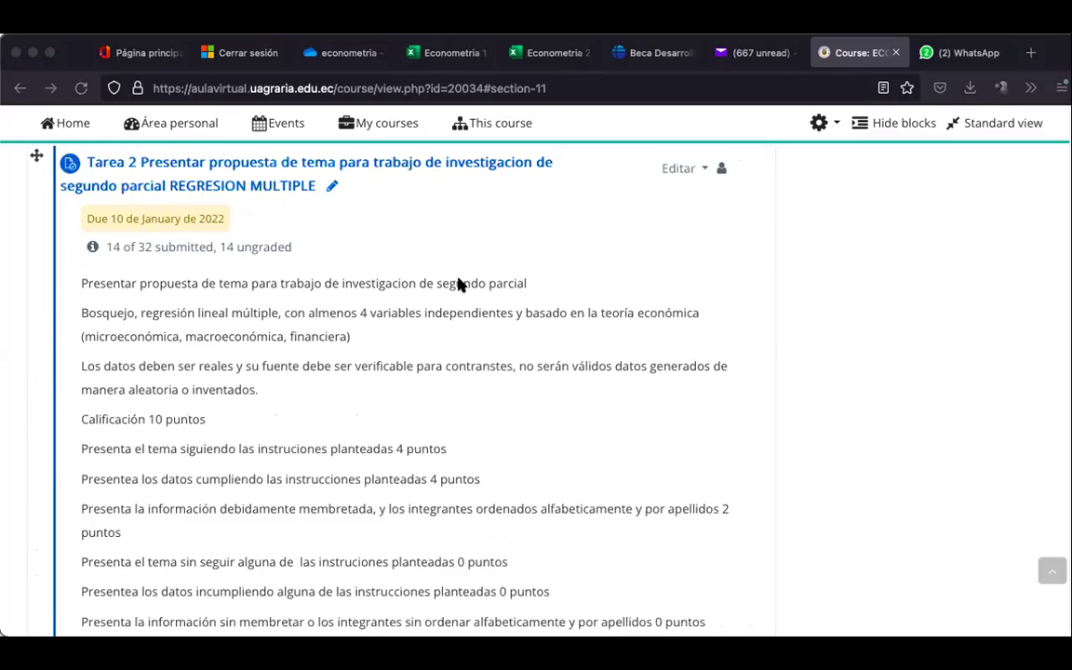
scroll(458, 285, "up", 2)
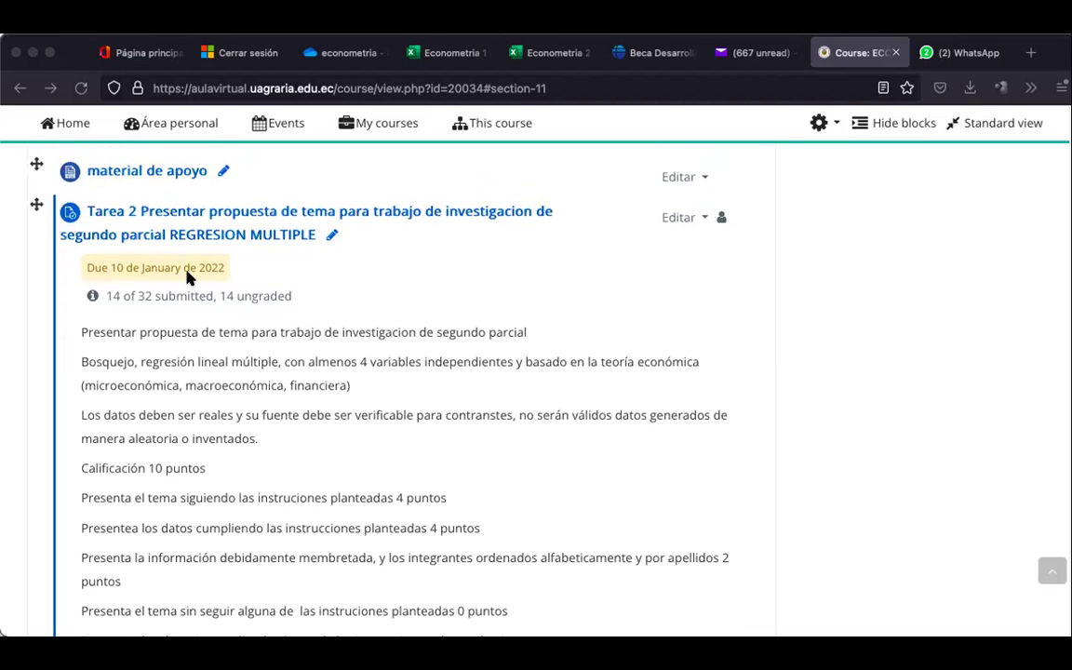
Open the settings of Tarea 2 for editing and check its description and availability dates
left_click(186, 276)
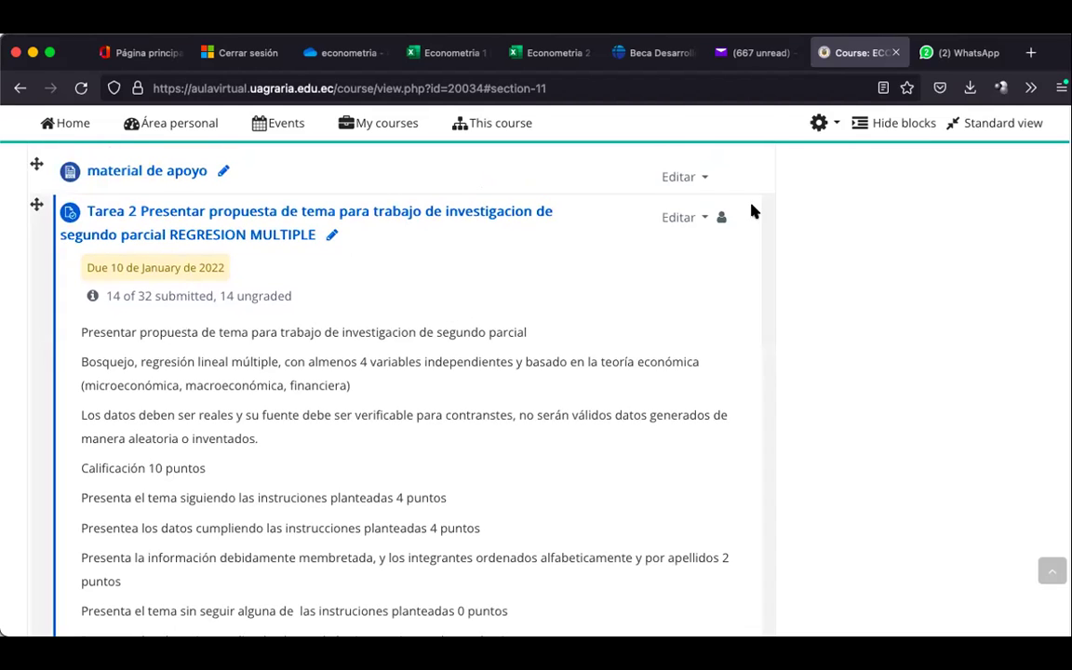
left_click(702, 217)
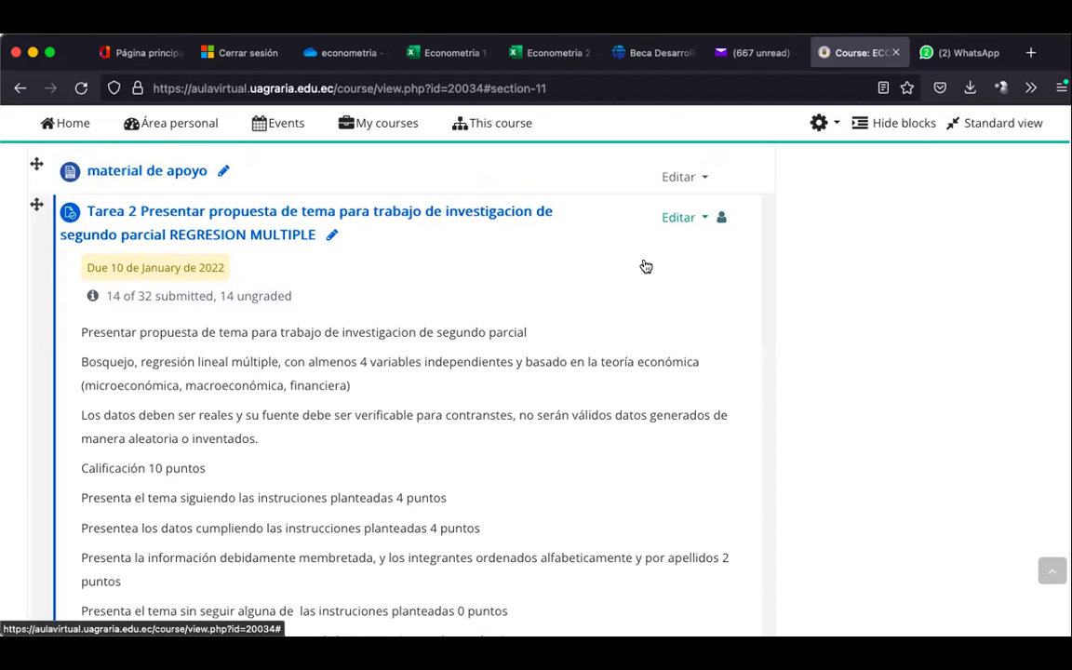
key("Return")
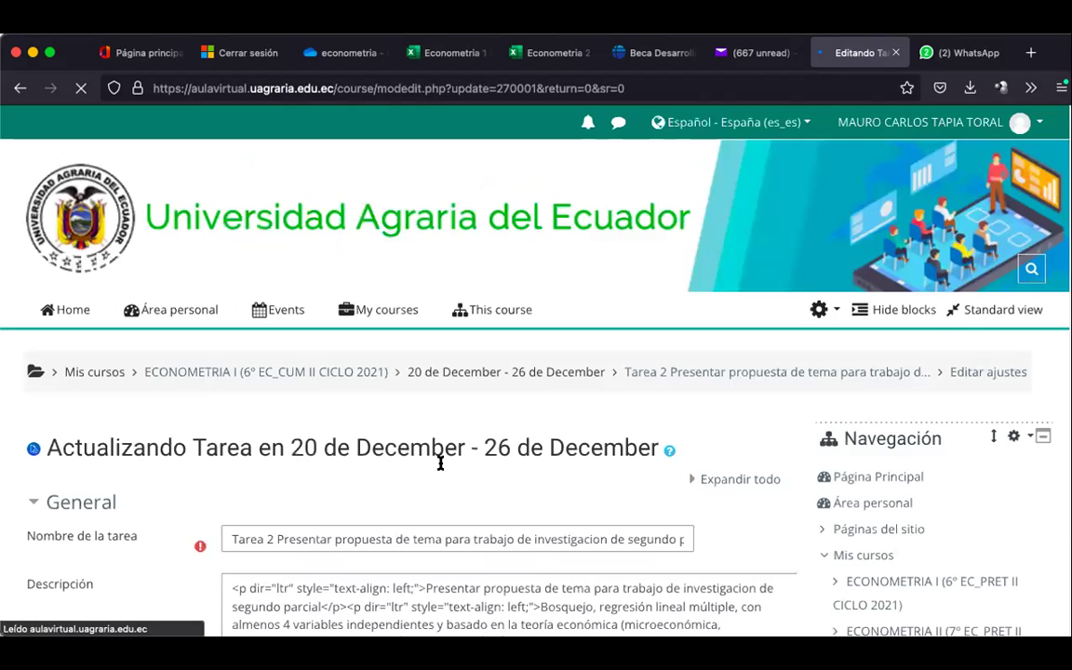
scroll(438, 461, "down", 3)
scroll(182, 512, "down", 3)
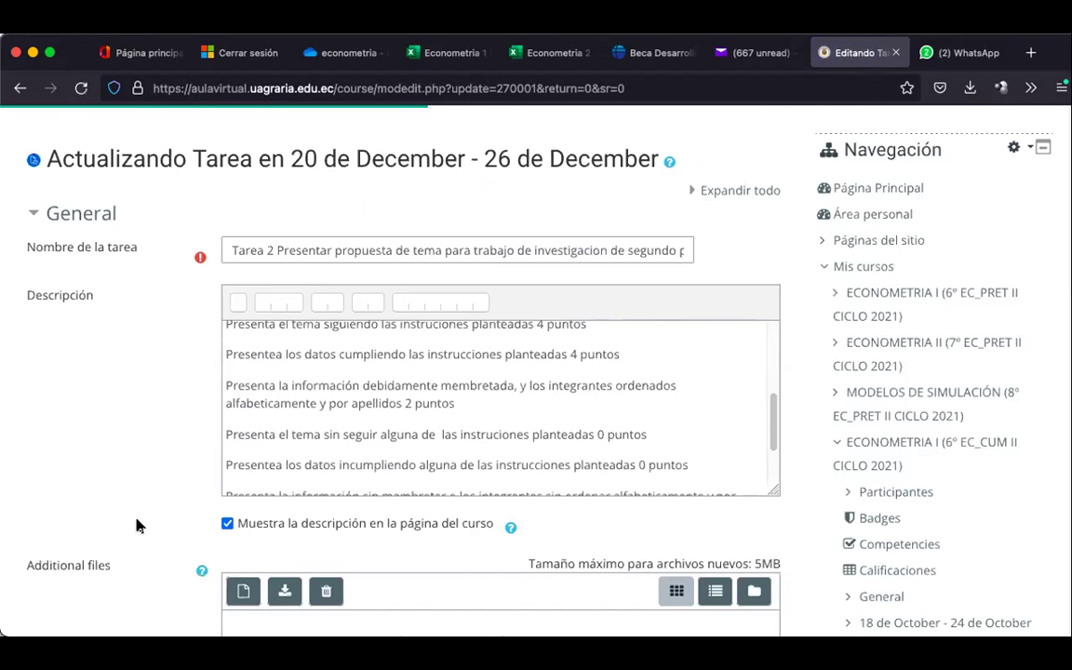
scroll(136, 525, "down", 10)
scroll(139, 522, "up", 3)
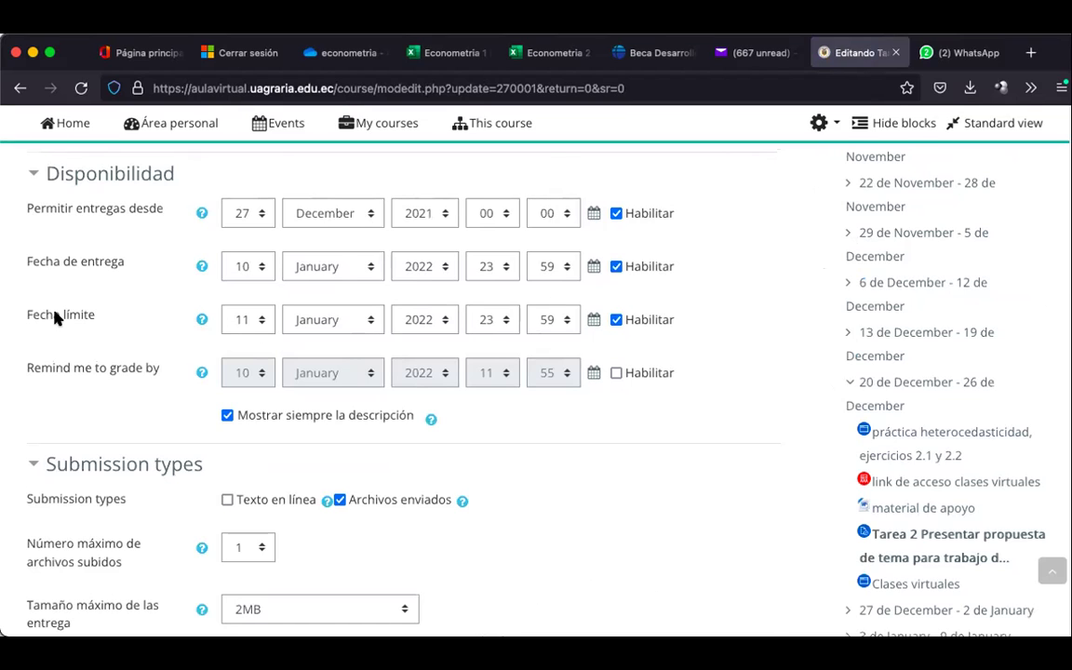
scroll(54, 318, "up", 10)
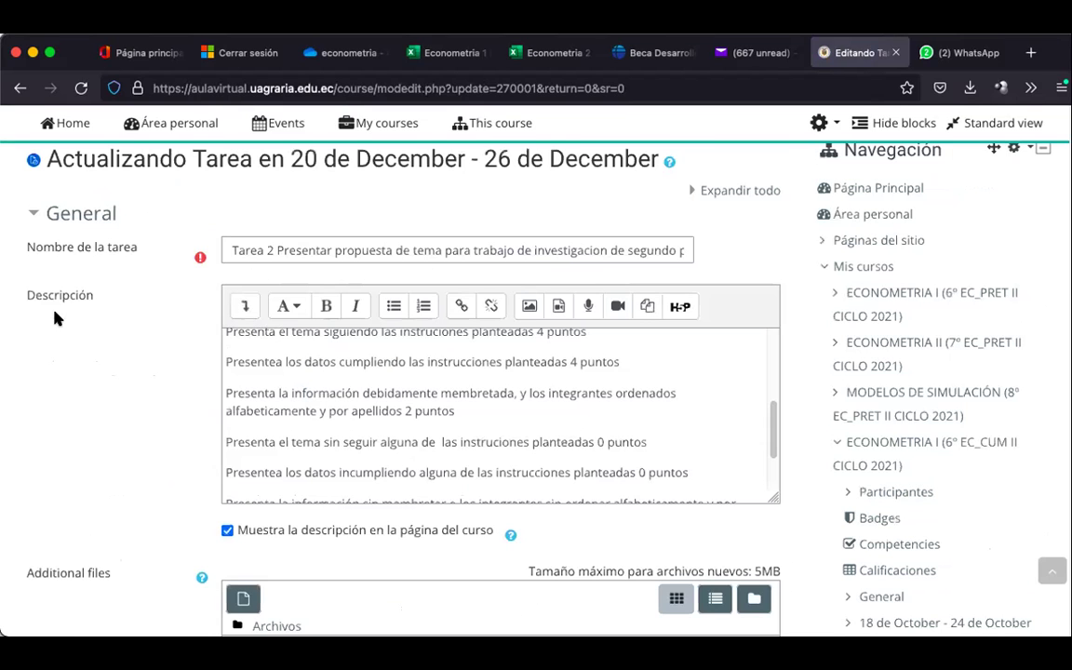
Set Tarea 2's due date (Fecha de entrega) to 11 January 2022, save the changes and return to the course
scroll(54, 317, "down", 5)
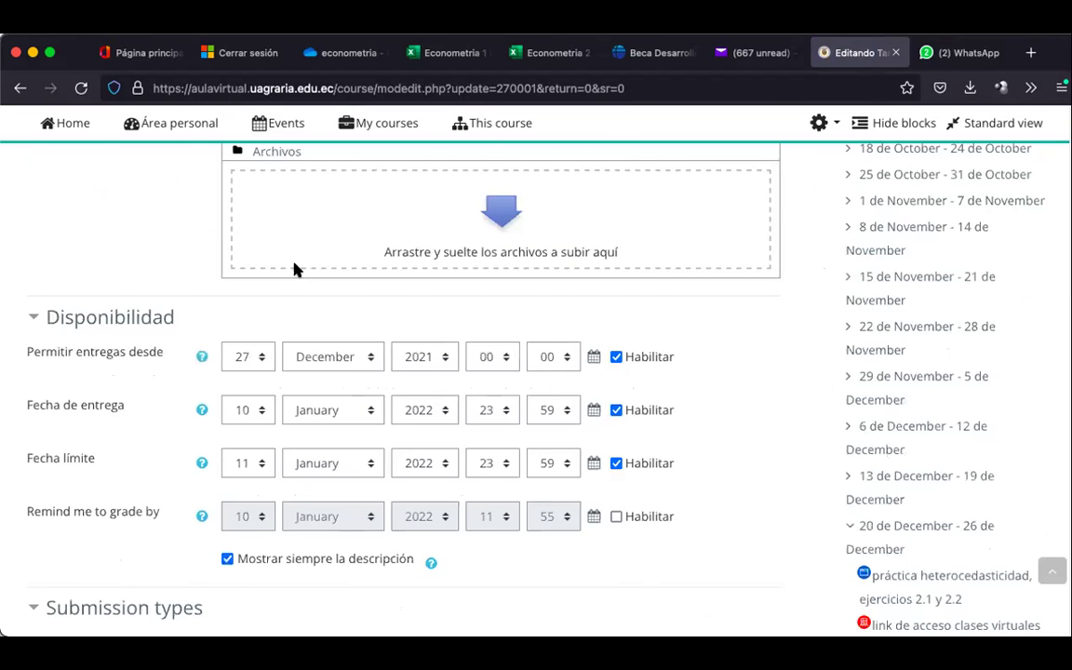
scroll(293, 268, "down", 2)
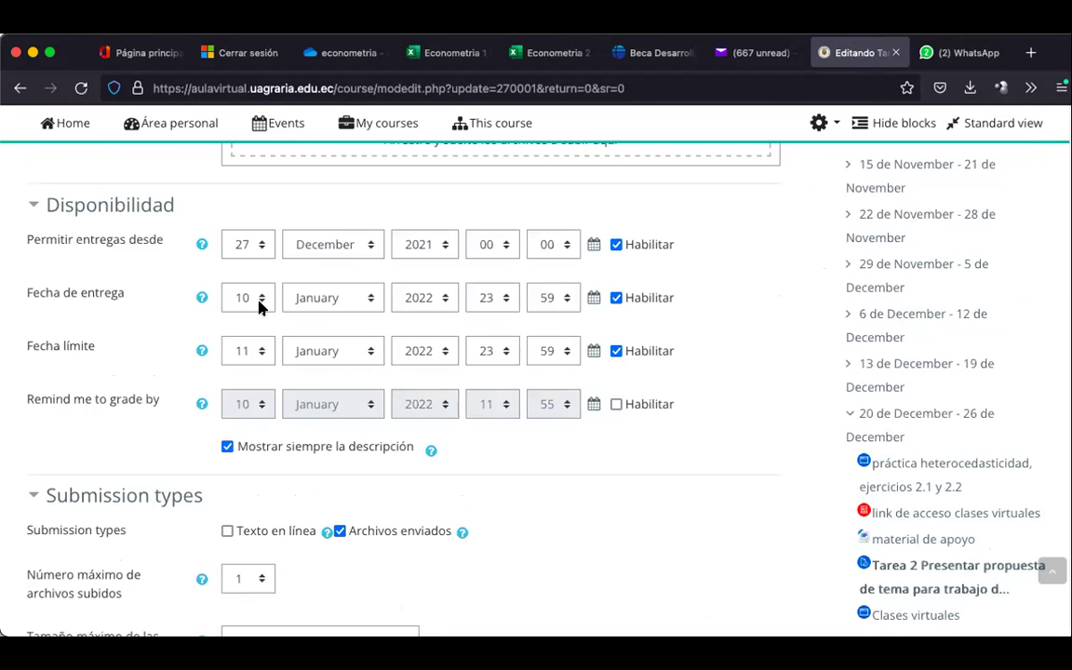
left_click(260, 307)
key("Return")
scroll(173, 394, "down", 2)
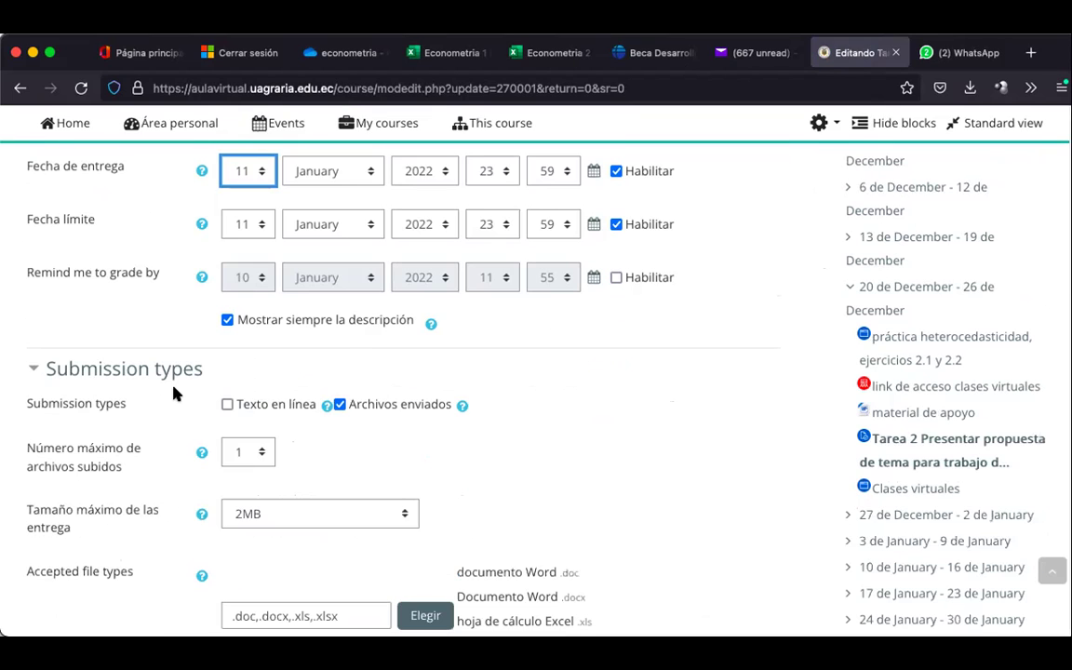
scroll(173, 395, "down", 6)
scroll(177, 371, "down", 6)
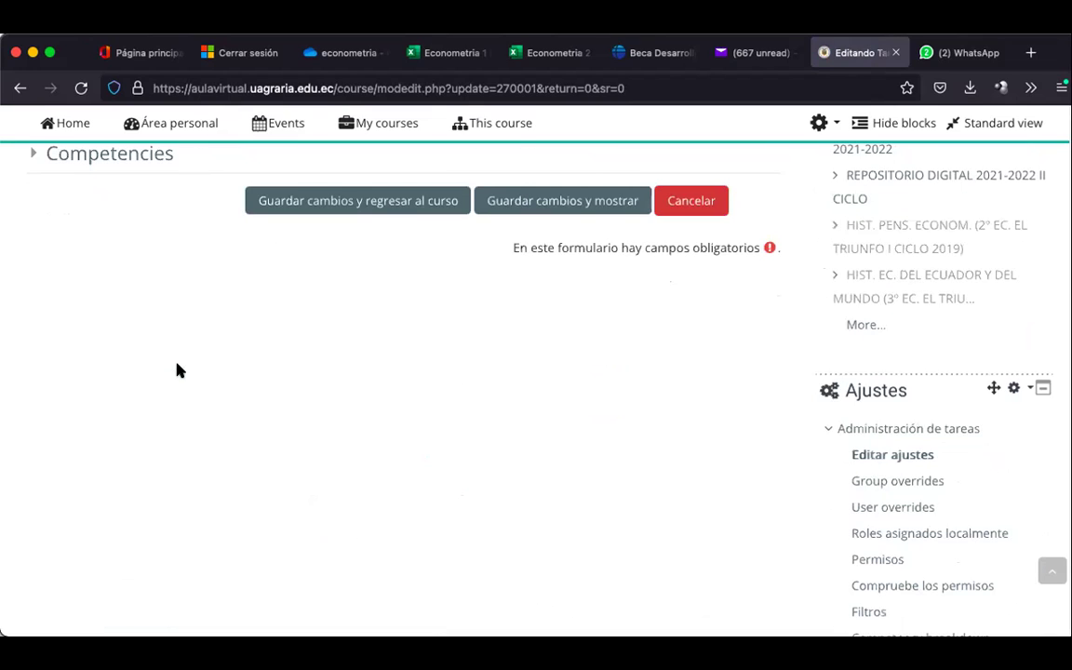
scroll(388, 241, "up", 1)
left_click(388, 238)
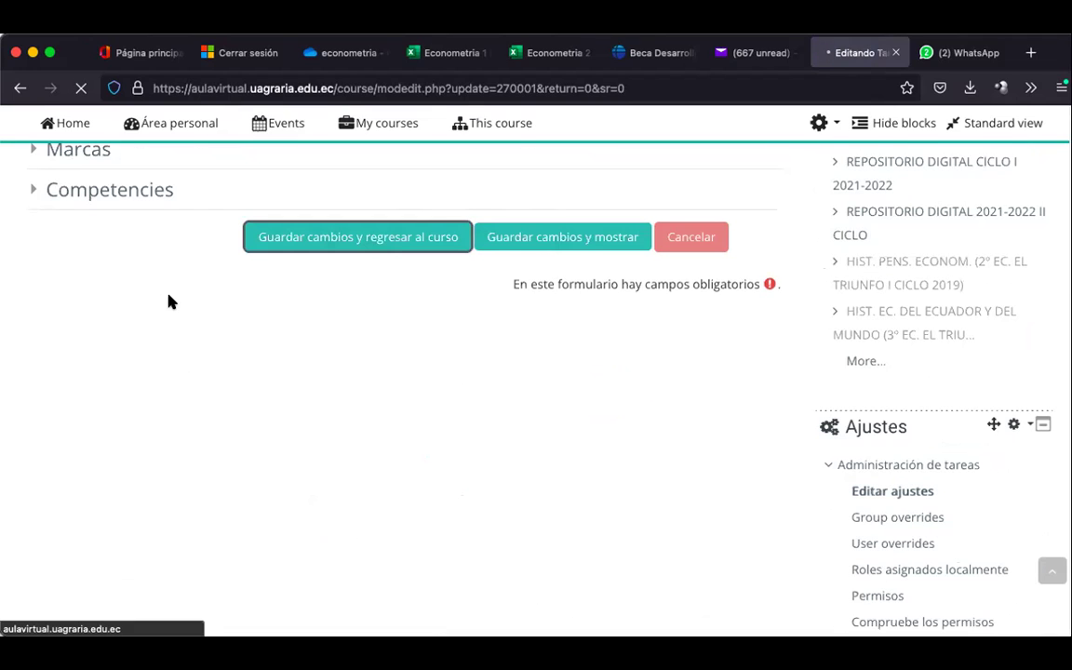
Review Tarea 2's due date and grading criteria on the course page, along with the Tarea 3 entry in the following section
scroll(168, 301, "up", 1)
scroll(169, 300, "up", 5)
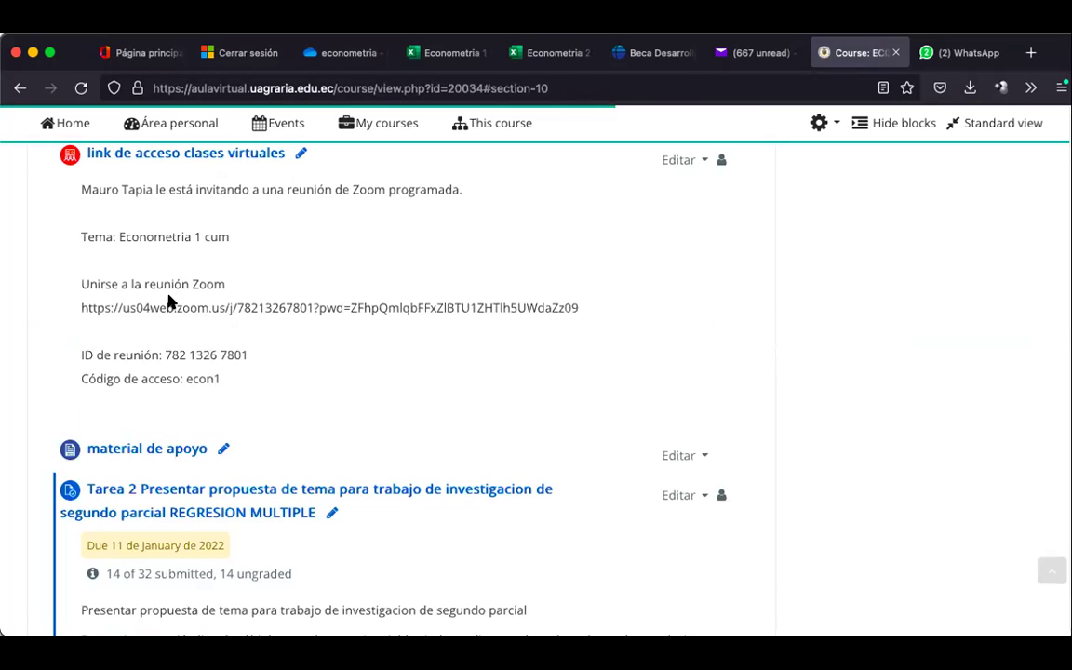
scroll(139, 457, "down", 4)
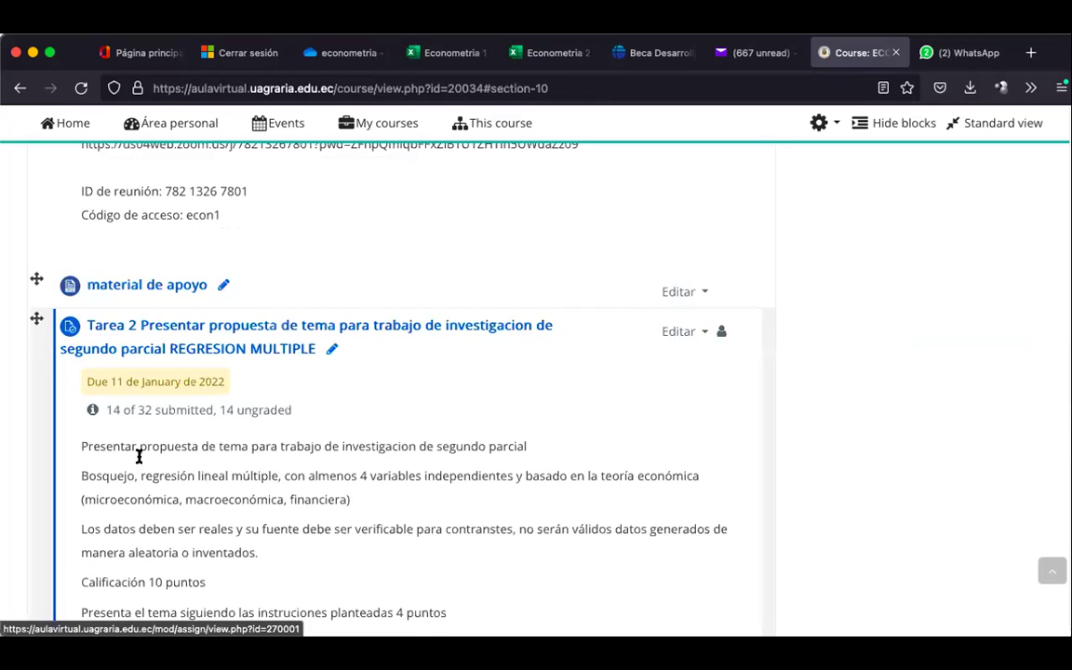
scroll(138, 457, "down", 1)
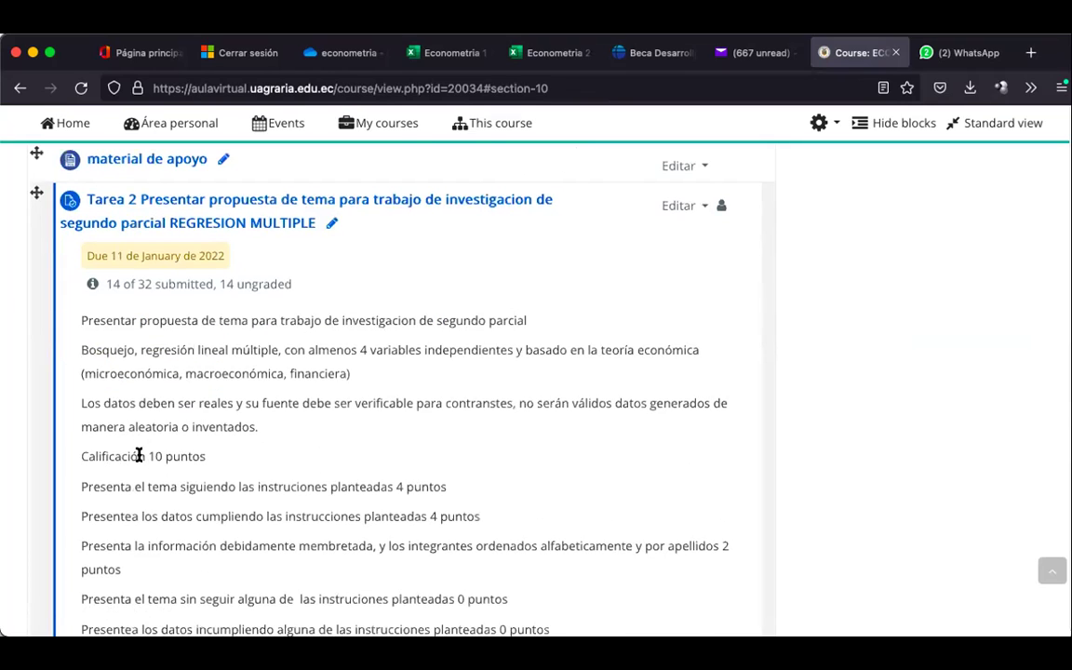
scroll(139, 457, "down", 1)
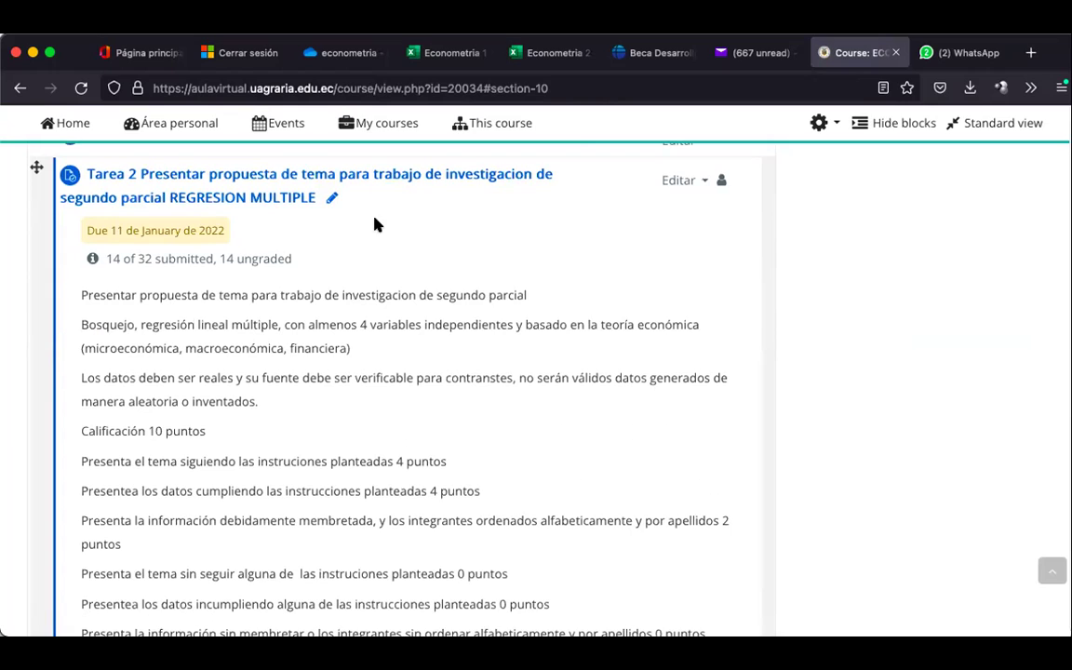
left_click(495, 123)
left_click(890, 276)
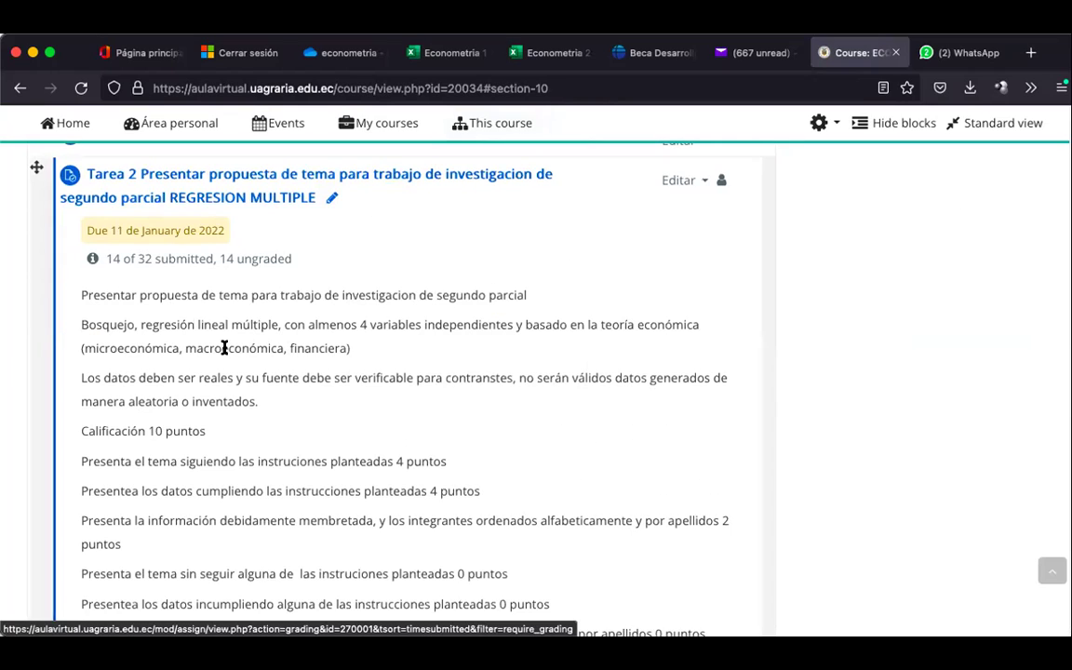
scroll(224, 352, "down", 5)
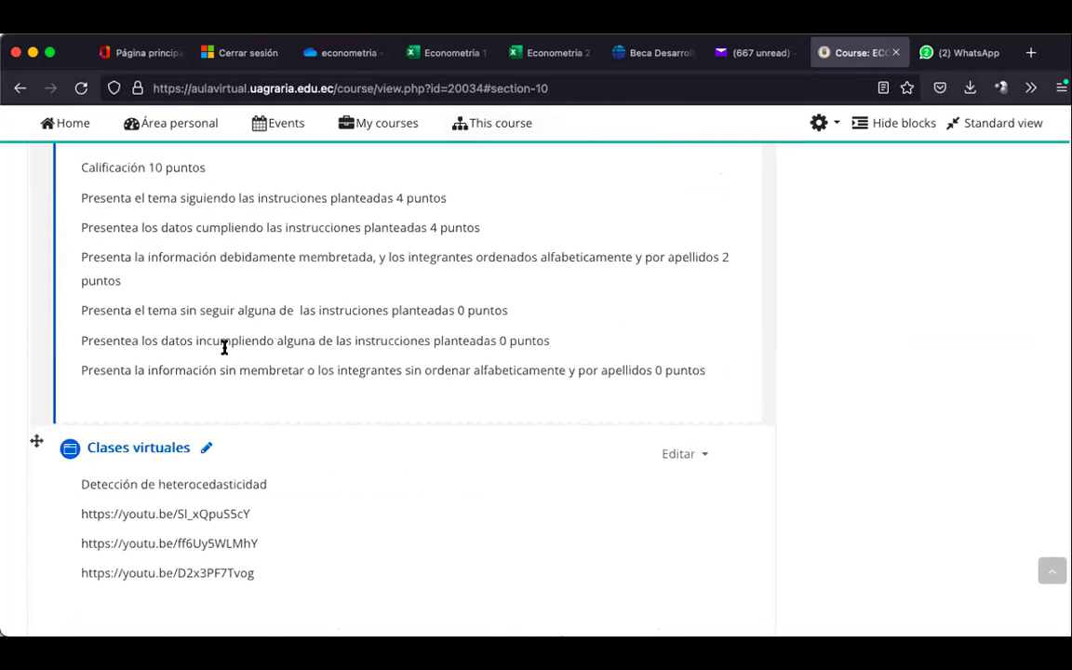
scroll(225, 348, "down", 6)
scroll(224, 353, "down", 6)
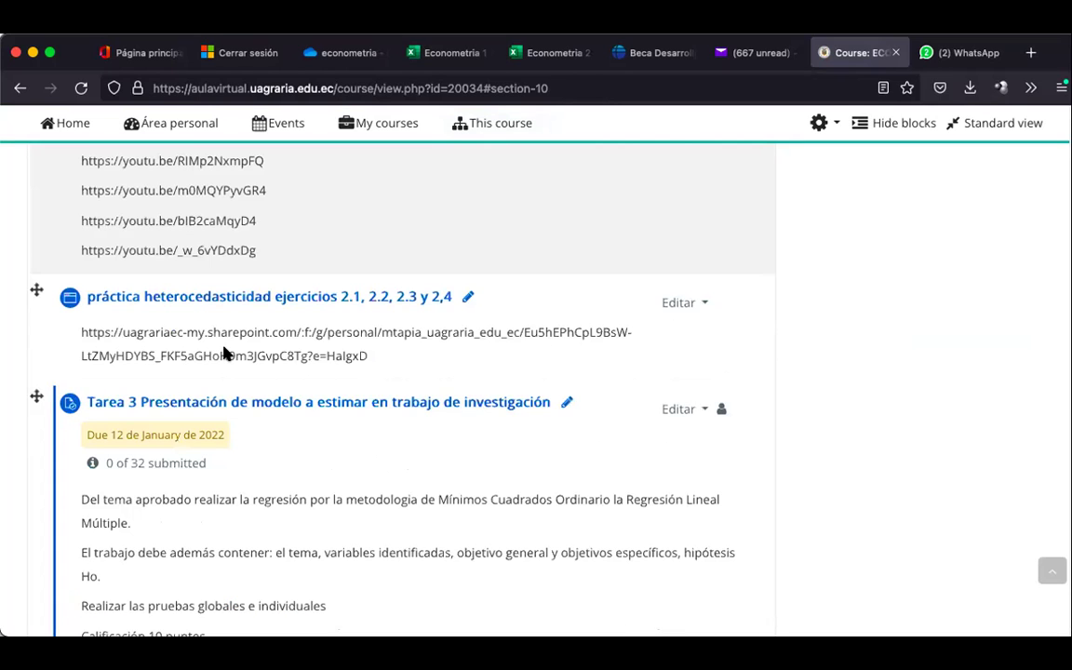
scroll(465, 234, "down", 8)
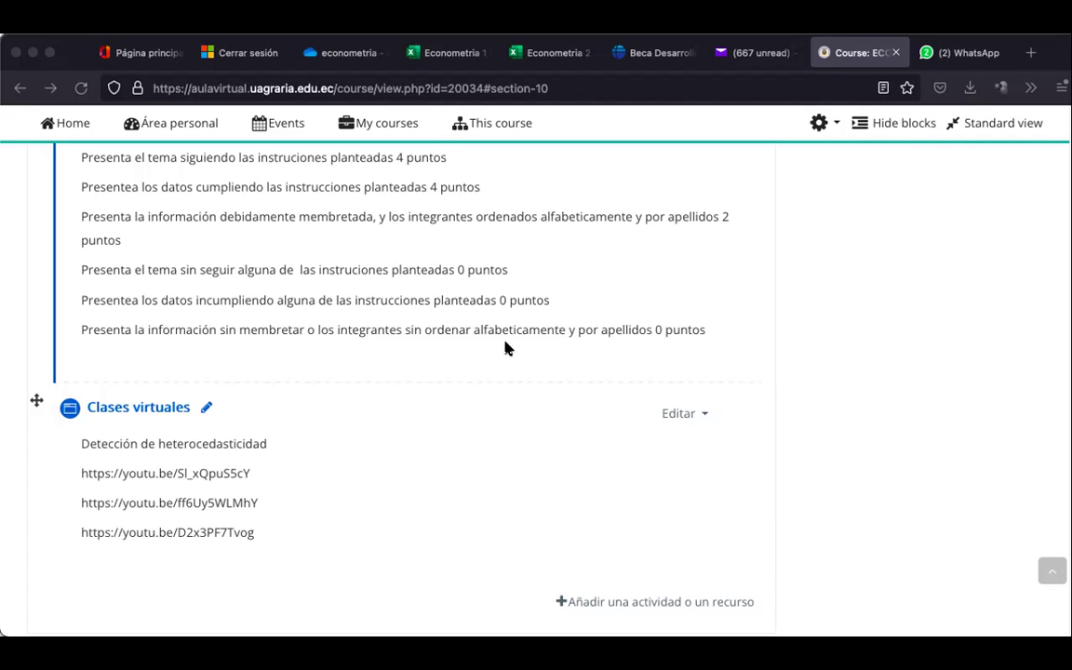
scroll(498, 337, "up", 5)
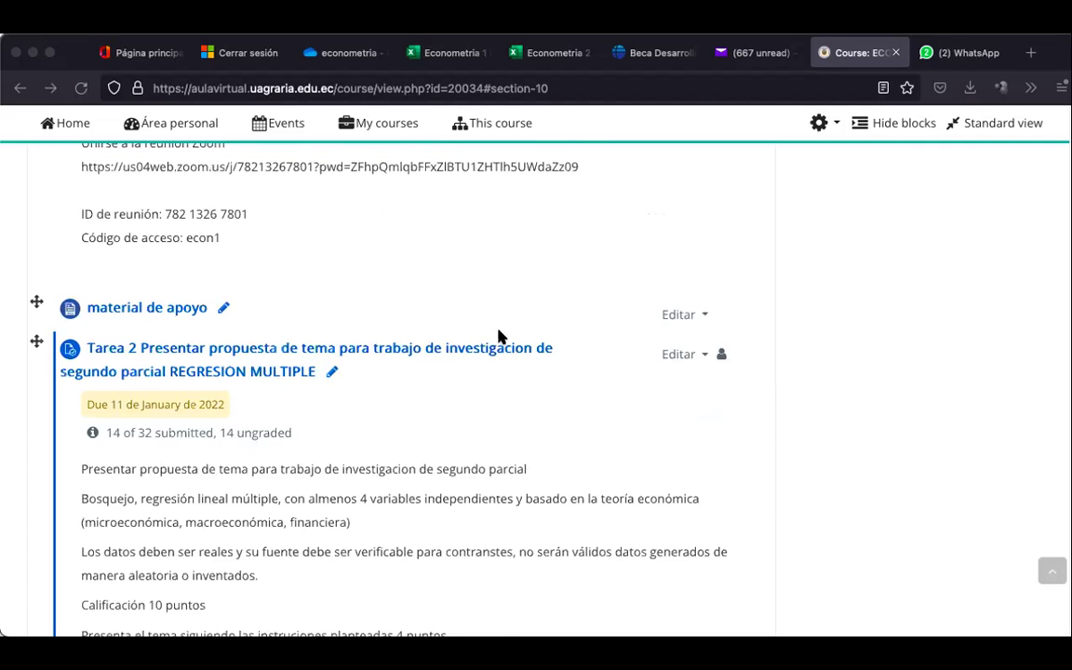
scroll(497, 337, "down", 1)
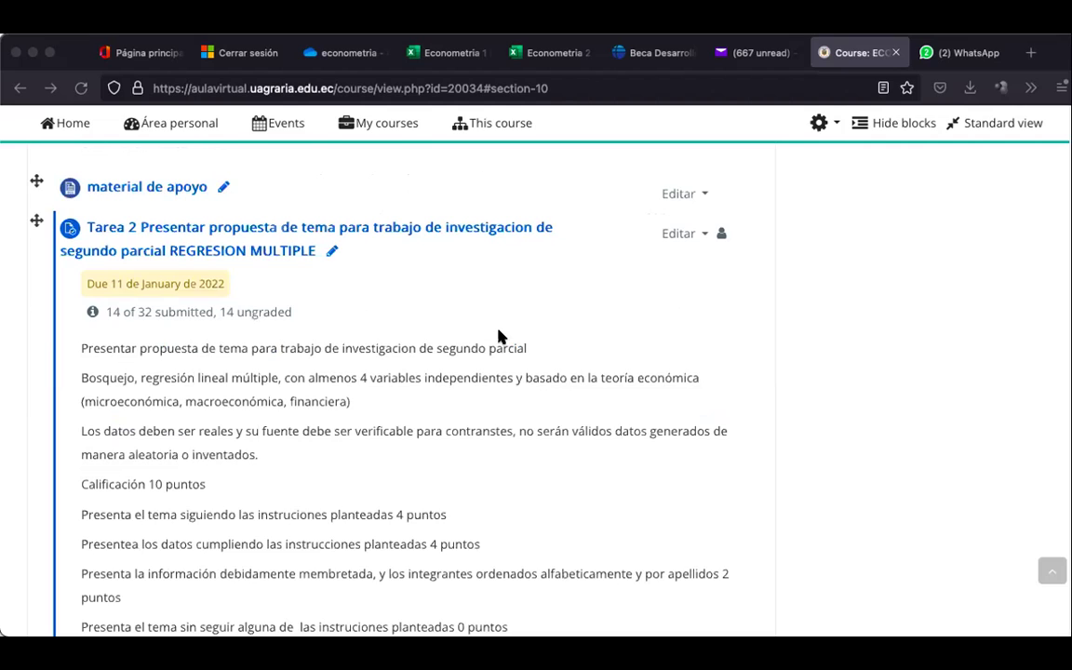
Review Tarea 2's instructions and grading criteria on the course page and open the assignment's settings for editing
scroll(497, 337, "down", 1)
scroll(483, 332, "down", 1)
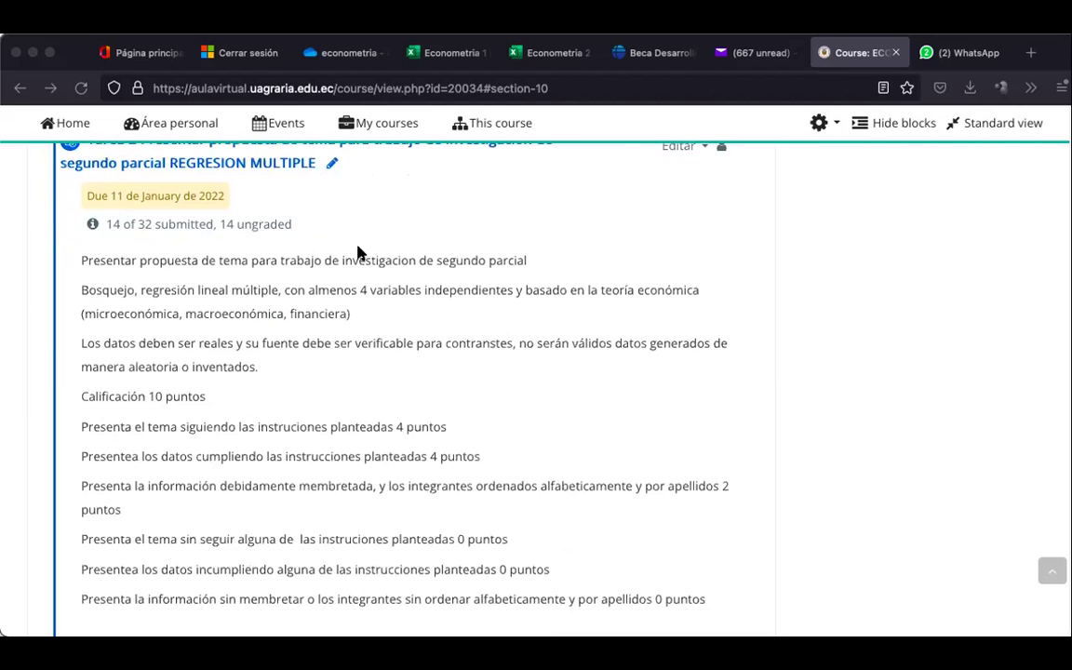
scroll(344, 251, "down", 1)
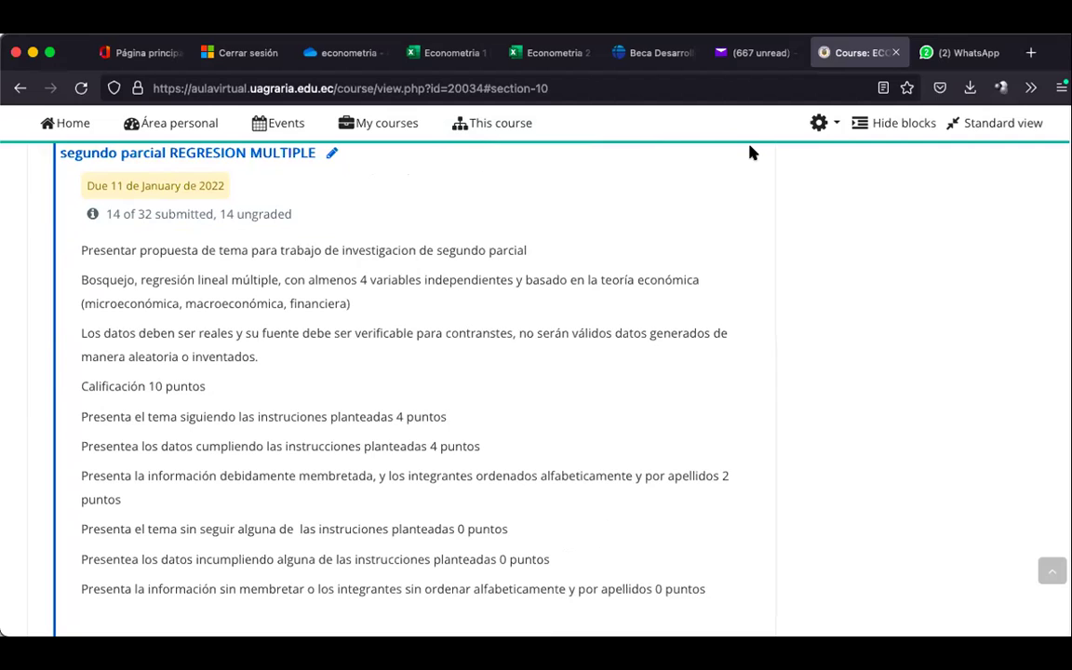
scroll(698, 249, "up", 2)
left_click(697, 245)
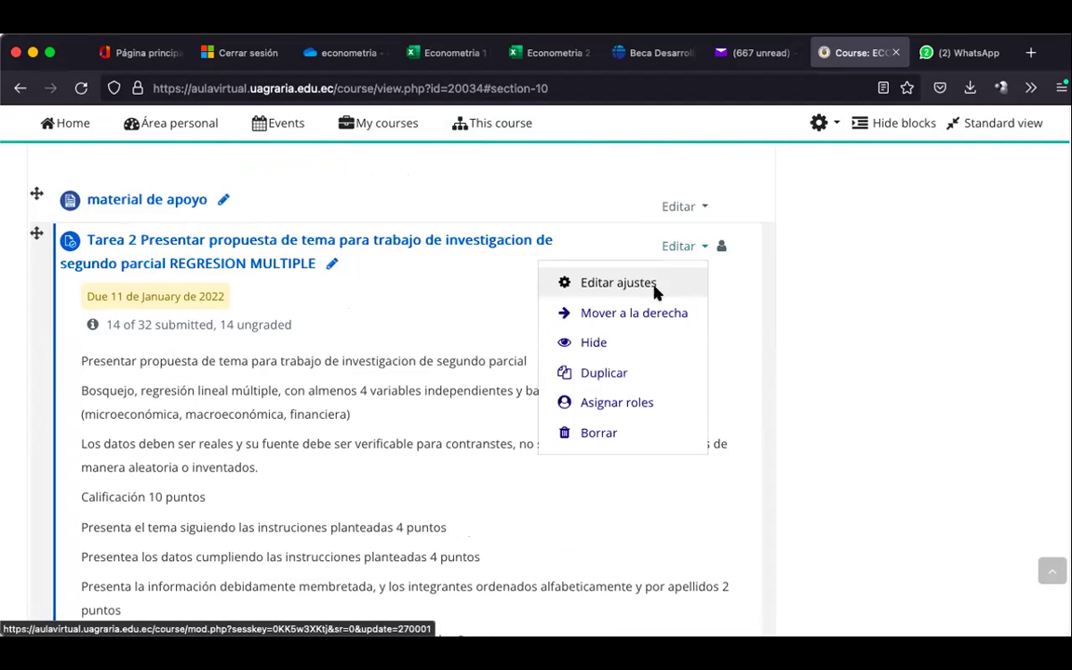
left_click(657, 294)
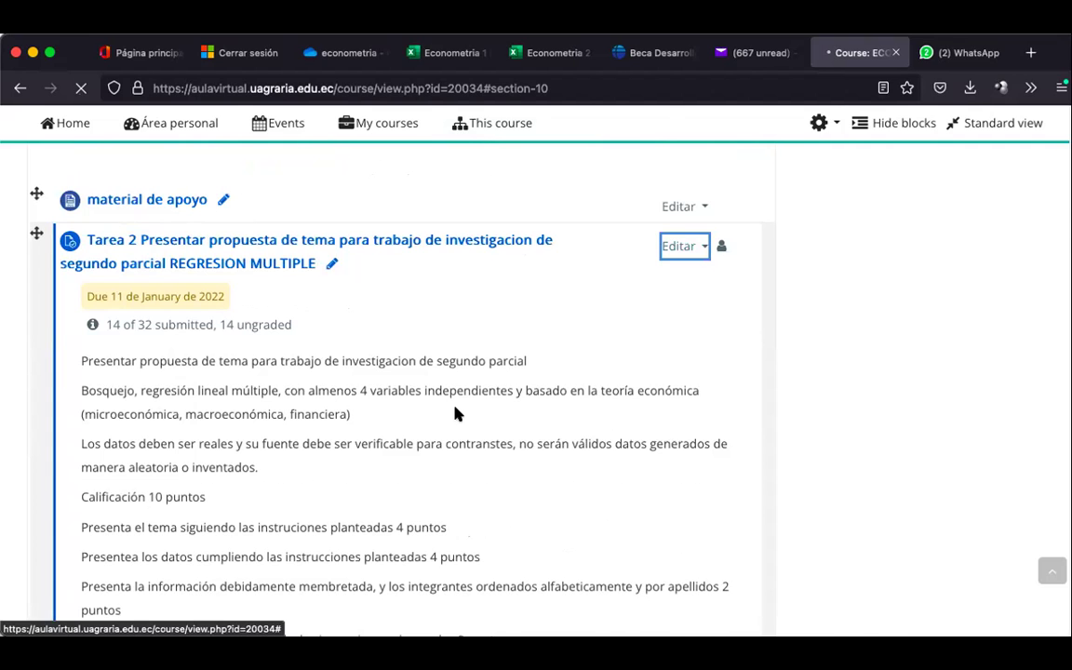
Set Tarea 2's maximum number of uploaded files (Número máximo de archivos subidos) to 2, save the changes and return to the course
scroll(455, 401, "down", 4)
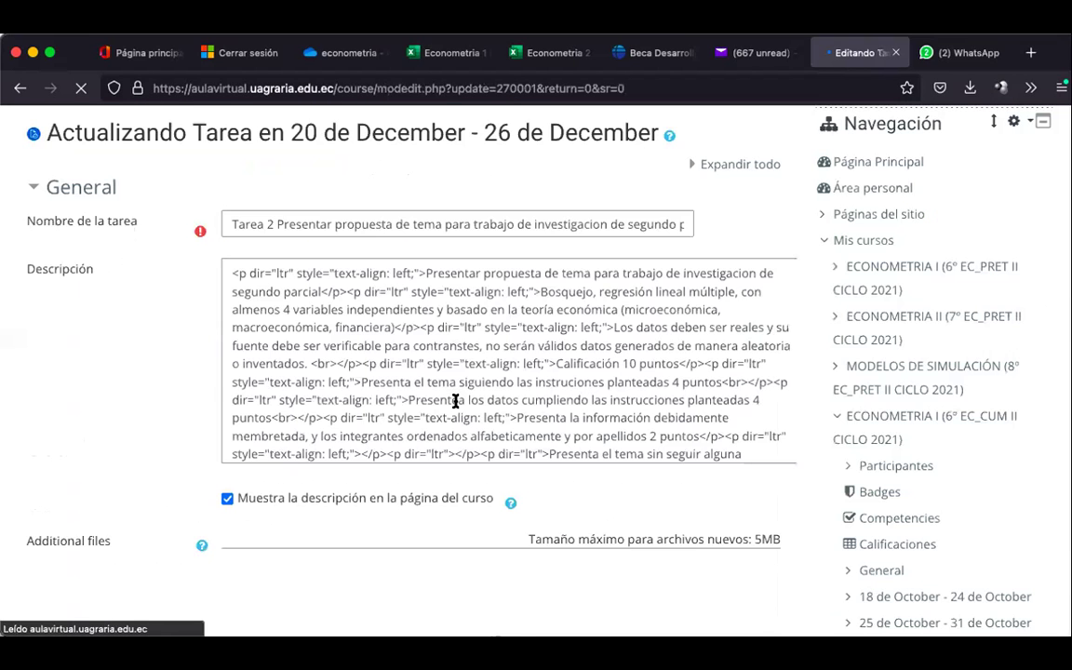
scroll(297, 473, "down", 3)
scroll(298, 473, "down", 5)
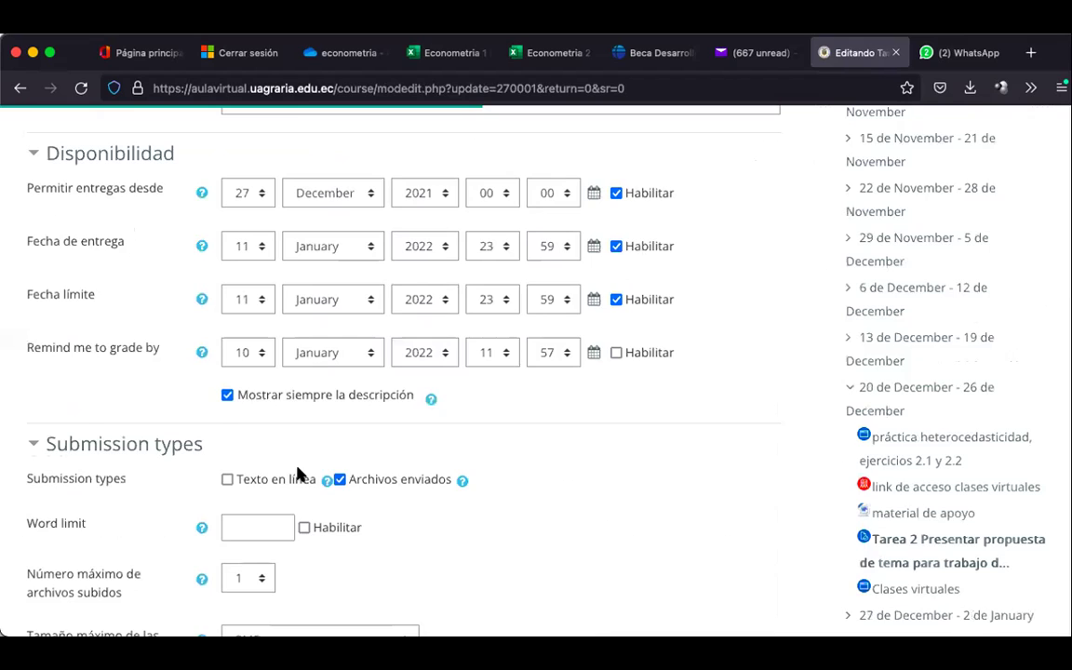
scroll(297, 473, "down", 1)
left_click(256, 453)
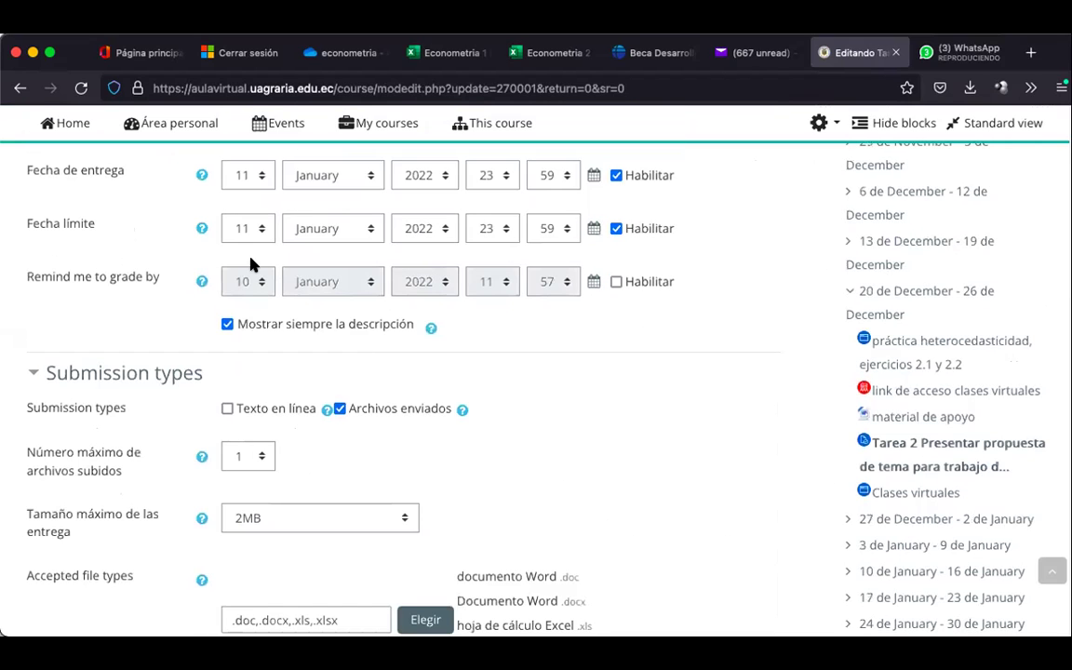
left_click(261, 147)
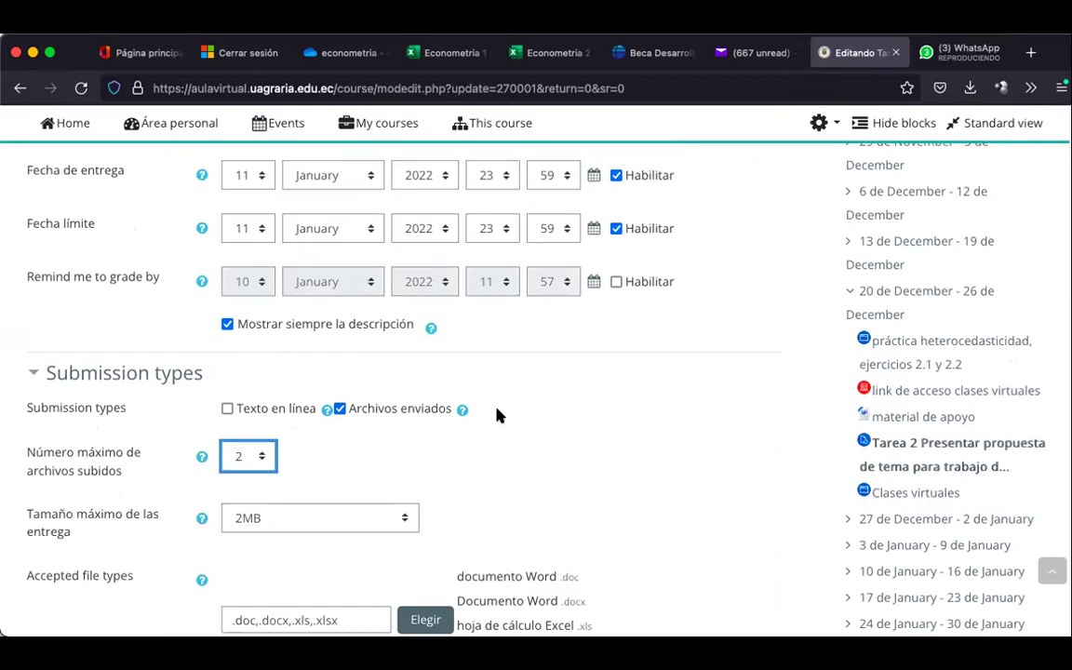
scroll(498, 416, "down", 3)
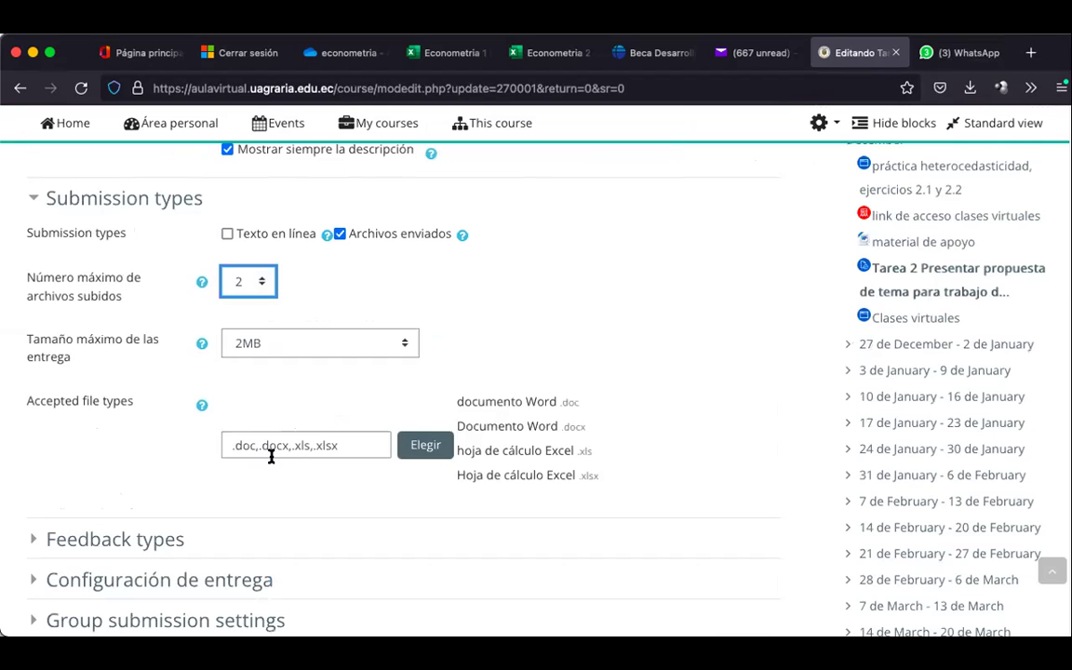
scroll(315, 473, "down", 15)
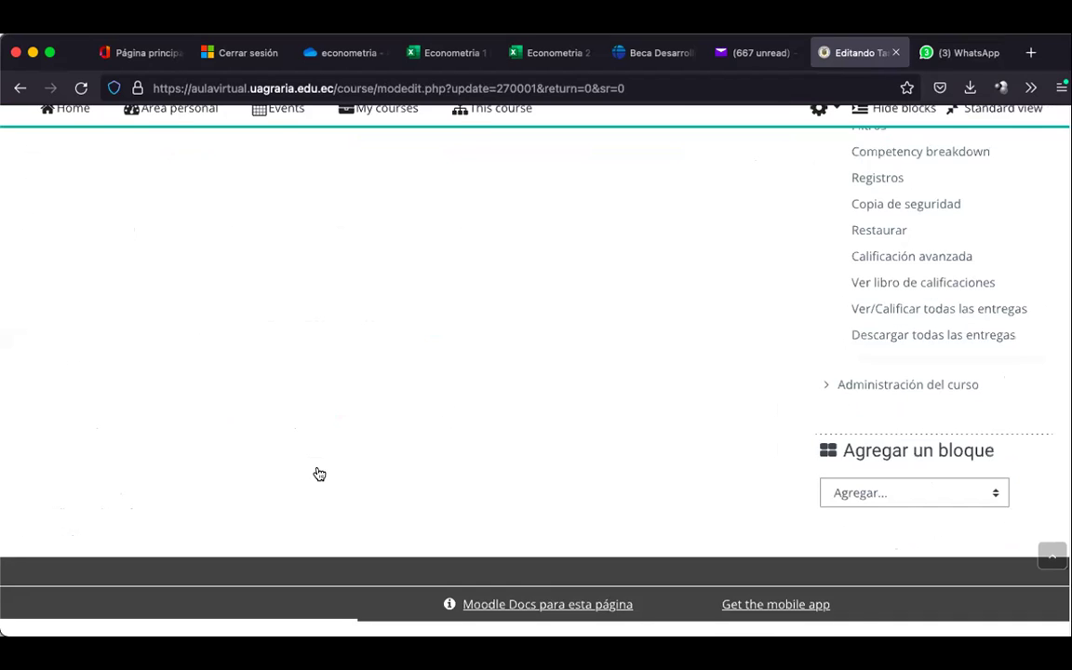
scroll(318, 470, "up", 5)
left_click(363, 471)
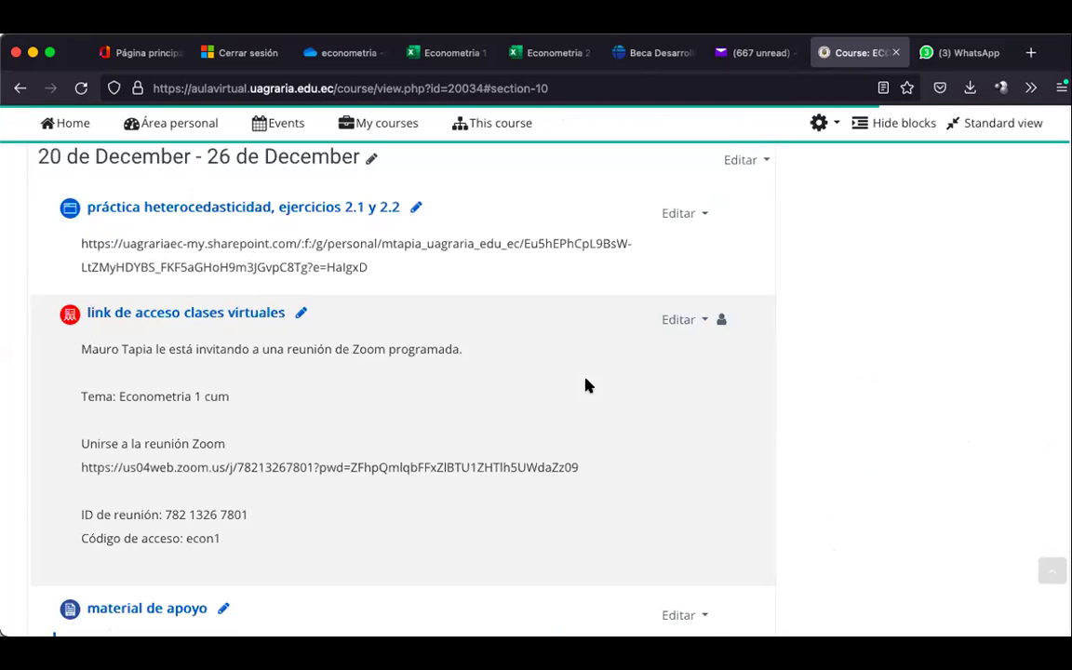
Review Tarea 2 and the class links in its section, along with the practice and Tarea 3 entries in 27 de December - 2 de January
scroll(669, 459, "down", 3)
scroll(665, 447, "down", 5)
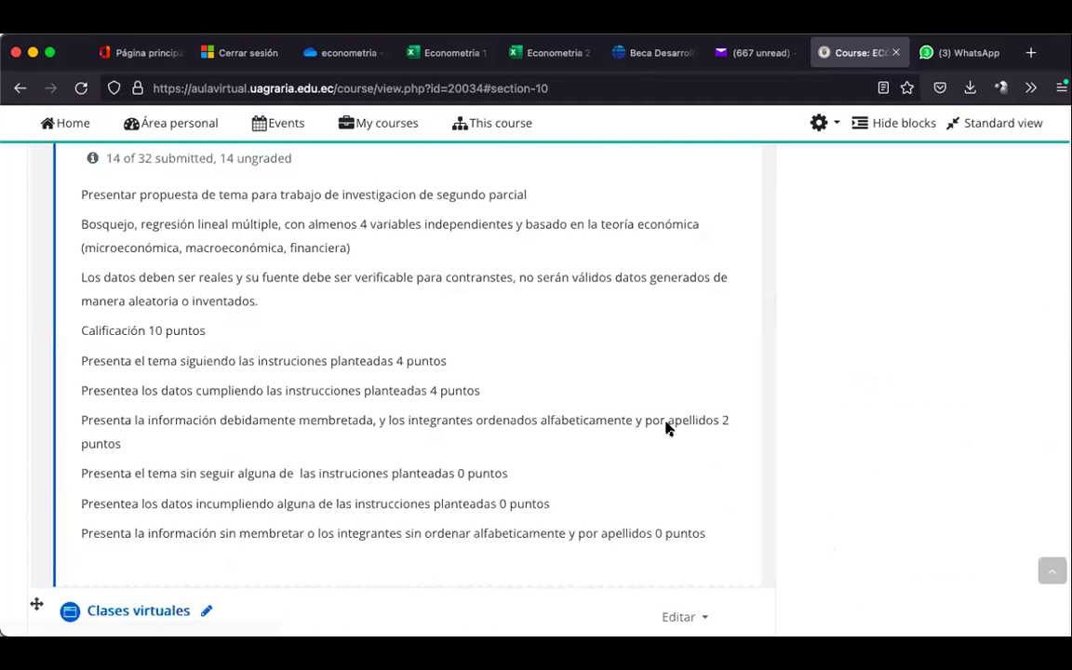
scroll(667, 428, "down", 1)
scroll(666, 428, "down", 5)
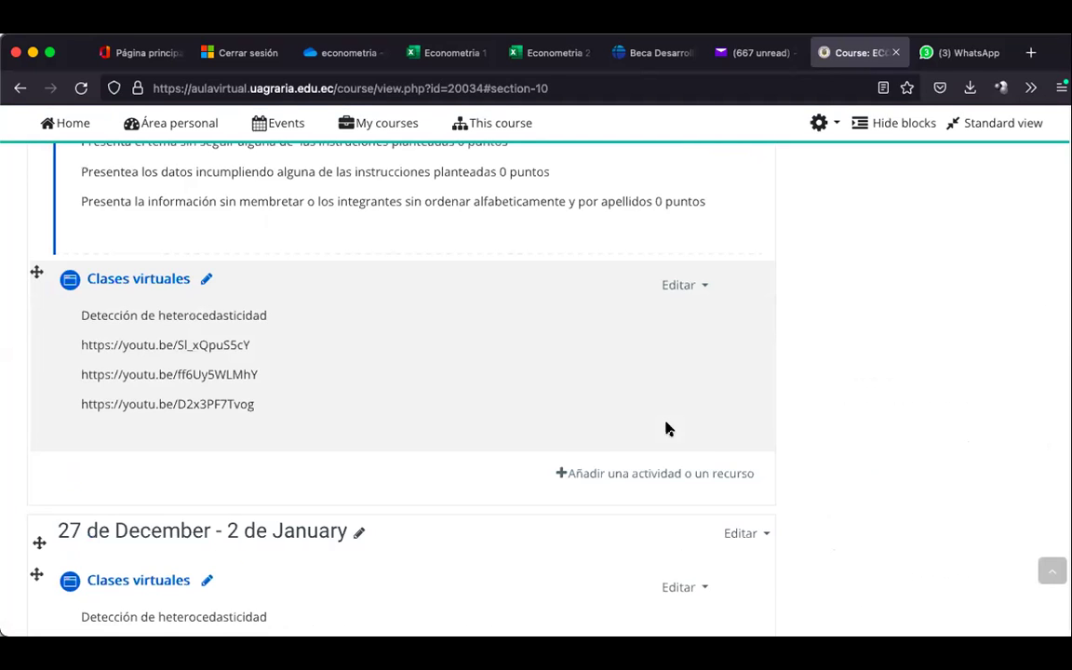
scroll(666, 429, "down", 1)
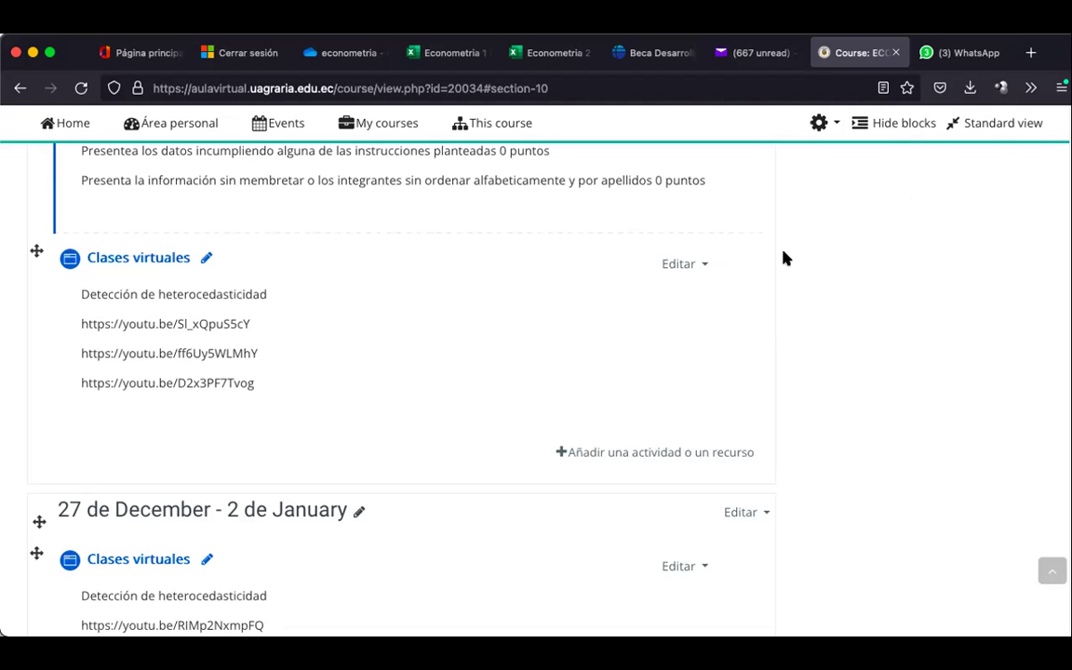
scroll(783, 258, "down", 2)
scroll(784, 257, "down", 1)
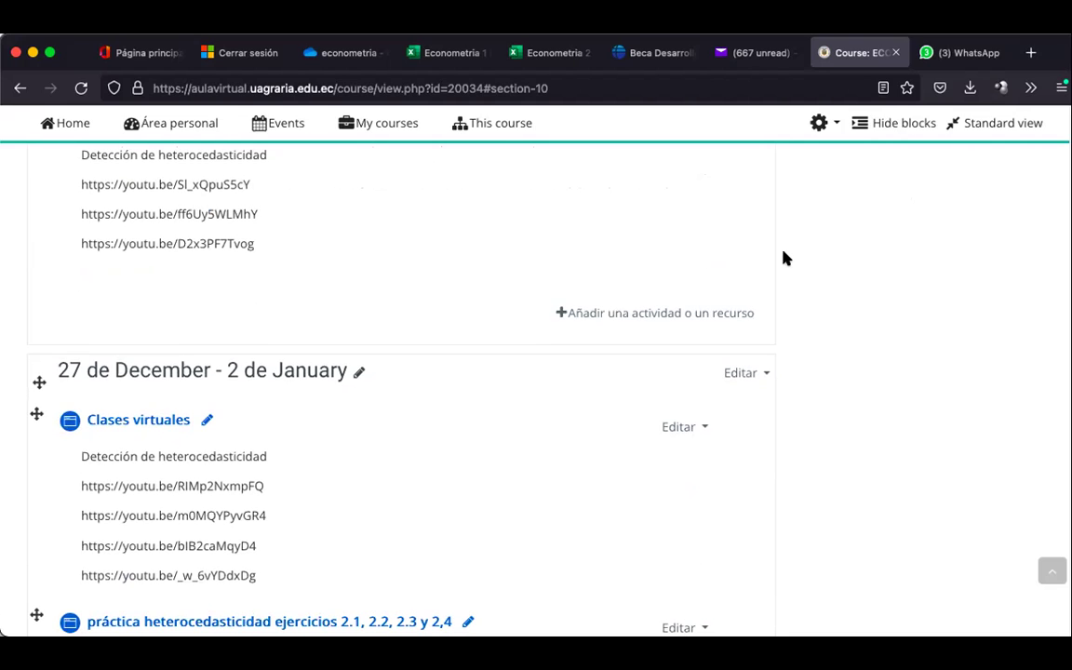
scroll(785, 257, "down", 3)
scroll(784, 258, "down", 3)
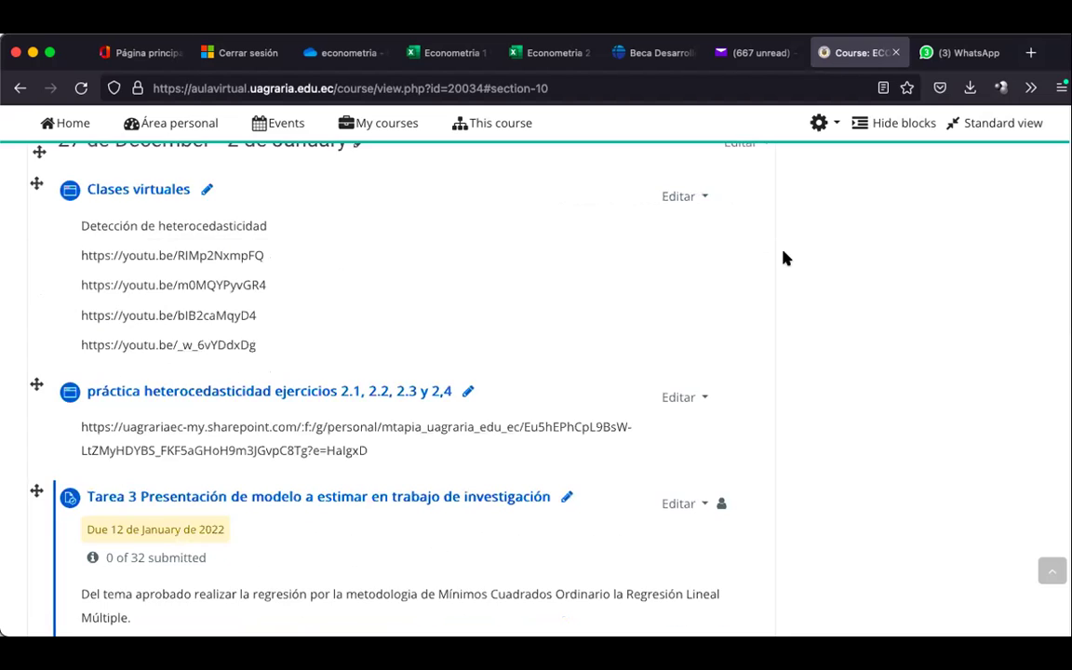
scroll(784, 258, "down", 6)
scroll(784, 258, "up", 2)
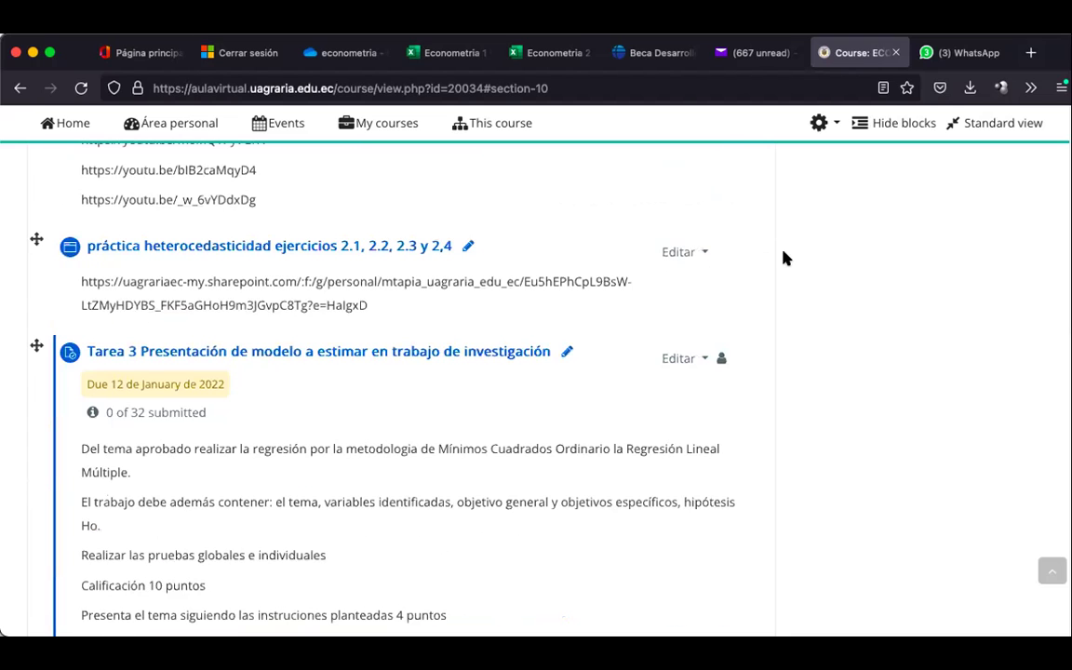
scroll(784, 258, "up", 4)
scroll(784, 258, "up", 4)
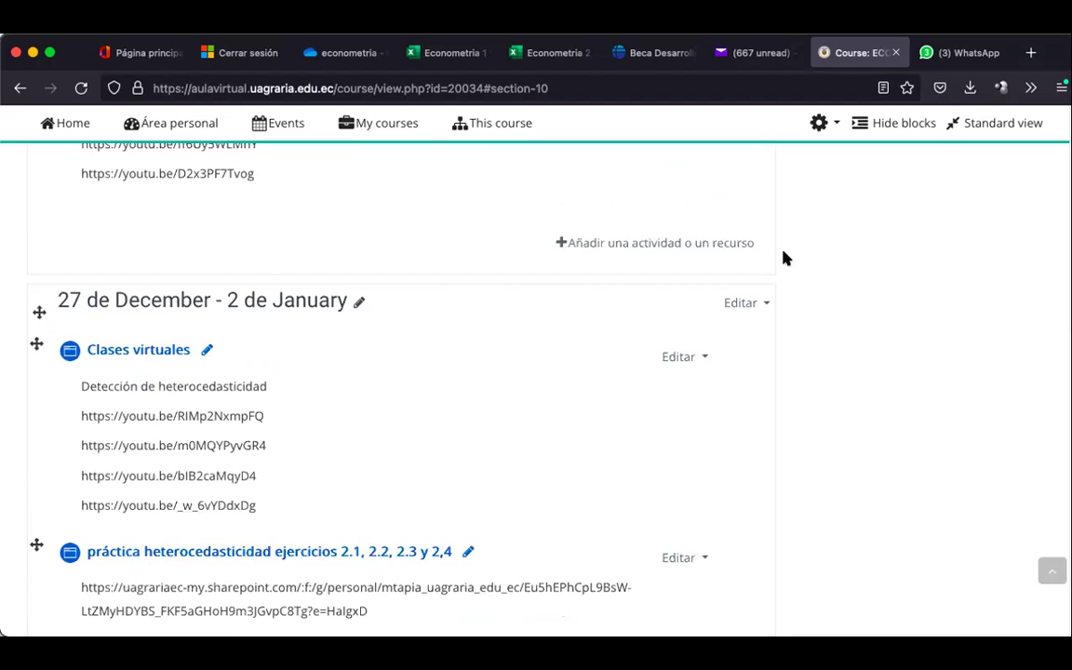
scroll(784, 258, "up", 3)
scroll(731, 210, "up", 8)
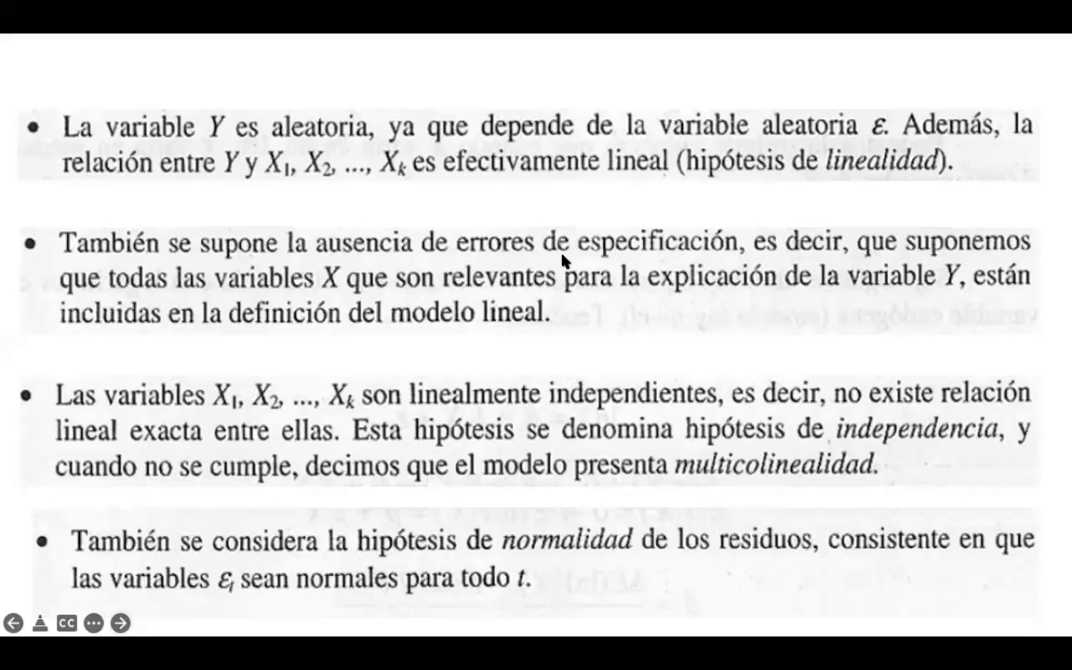
Switch to the lecture slideshow and show the slide "Hipótesis clásicas formuladas en el modelo lineal"
left_click(564, 262)
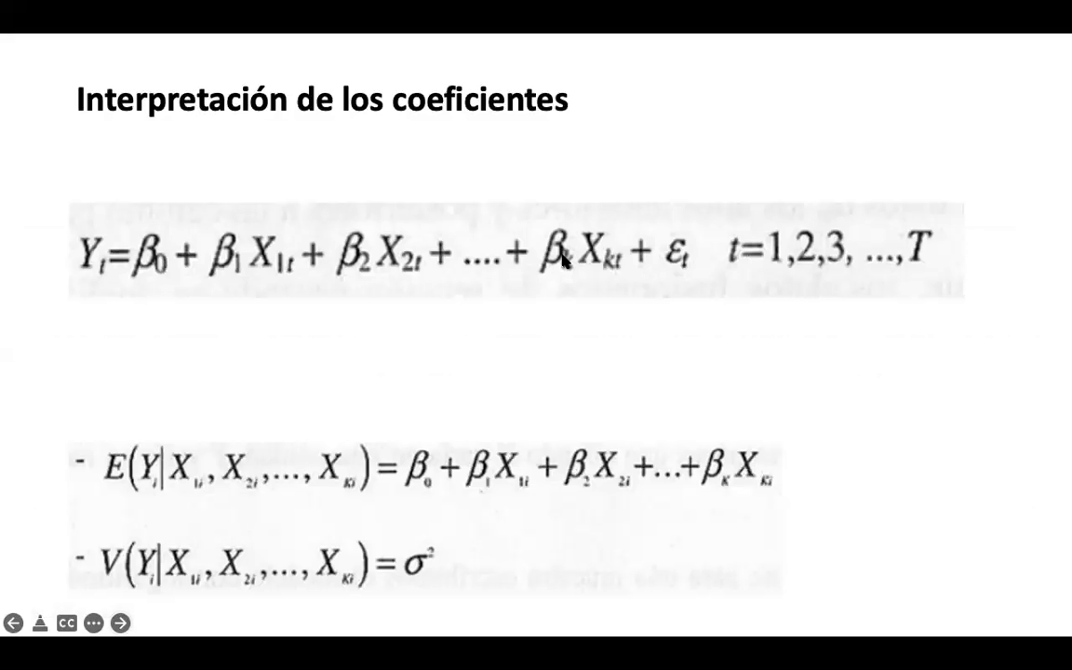
left_click(561, 260)
left_click(561, 261)
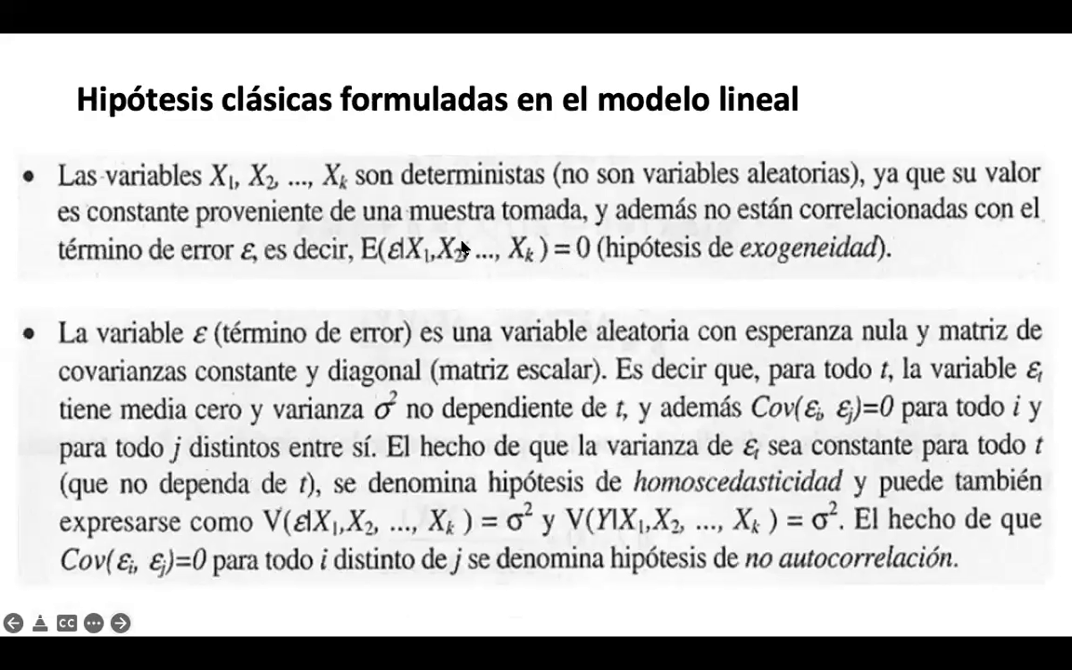